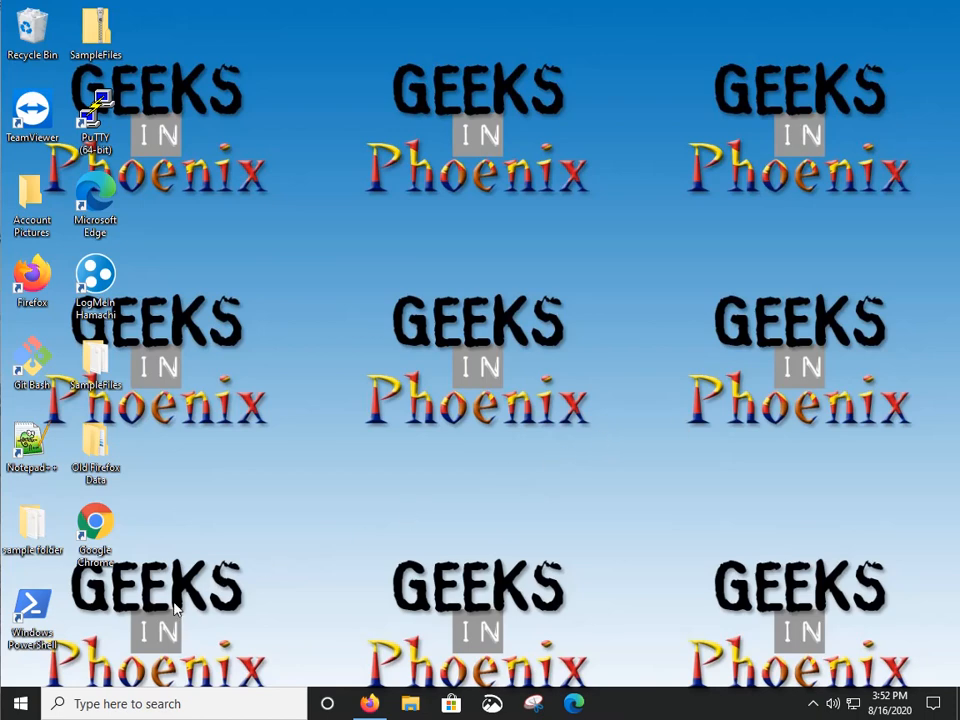
- Open the Start menu and resize its height, leaving it taller than it was
left_click(18, 706)
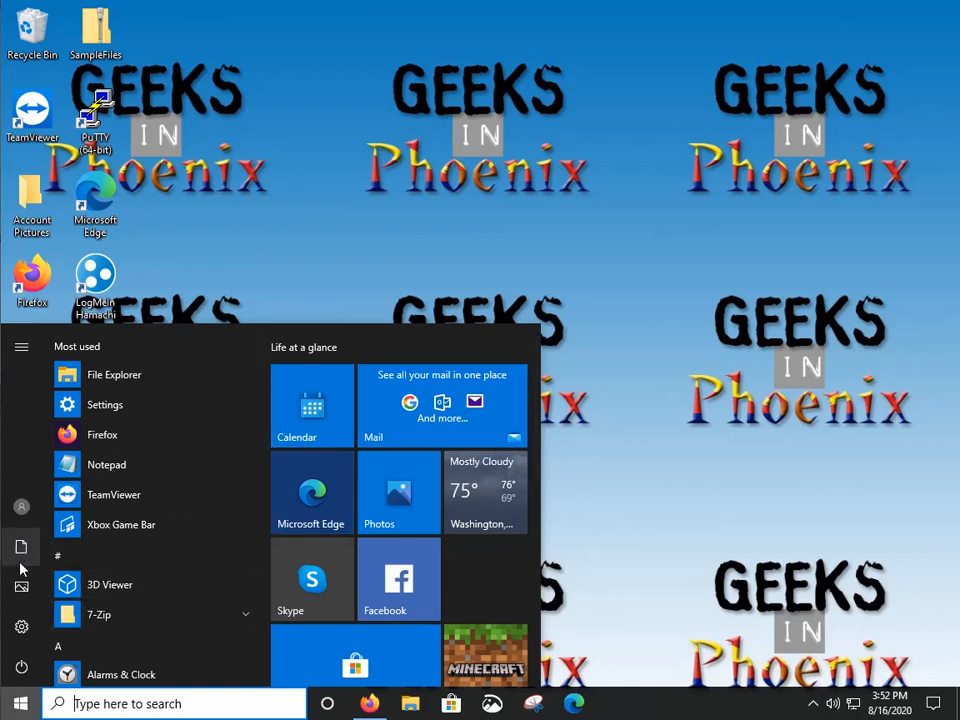
mouse_move(27, 627)
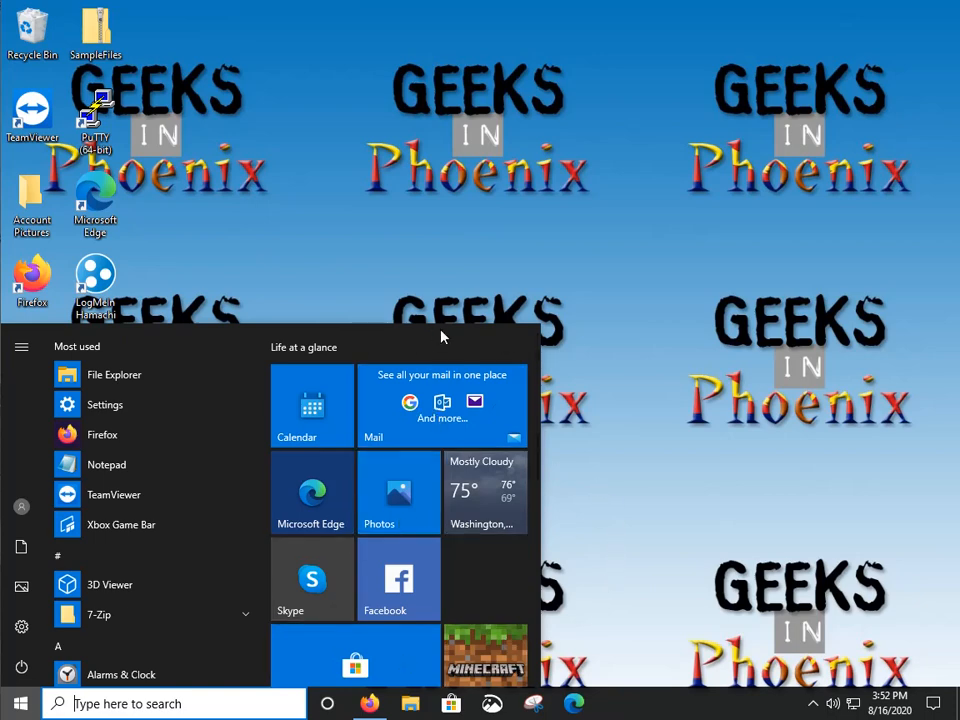
mouse_move(441, 323)
left_mouse_down()
mouse_move(450, 216)
mouse_move(447, 304)
left_mouse_up()
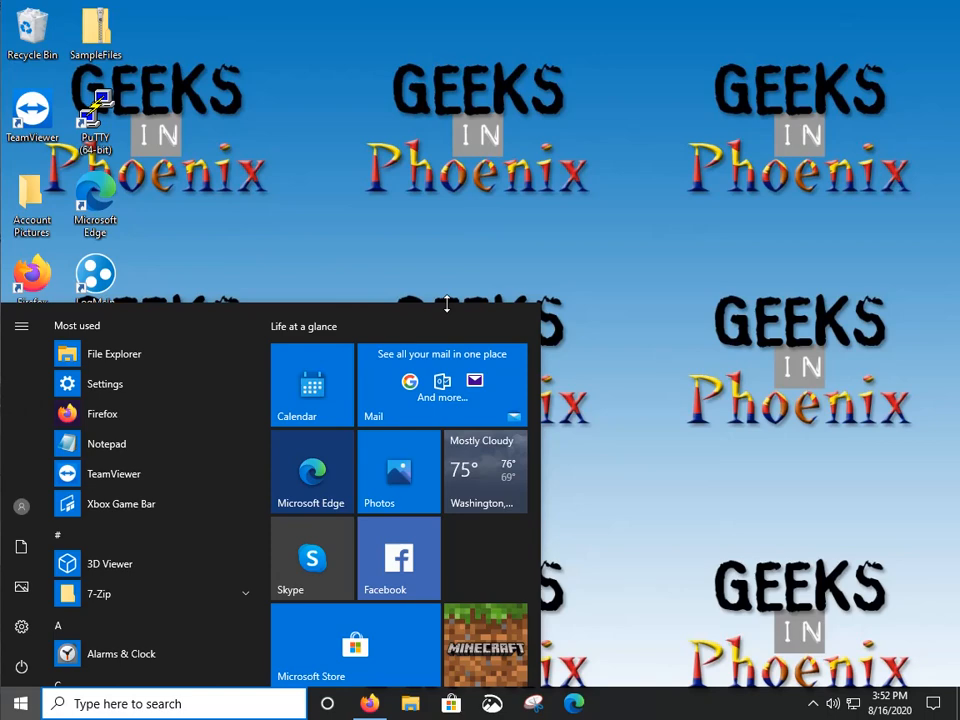
left_click_drag(447, 304, 451, 346)
mouse_move(541, 387)
left_mouse_down()
mouse_move(806, 396)
mouse_move(542, 392)
left_mouse_up()
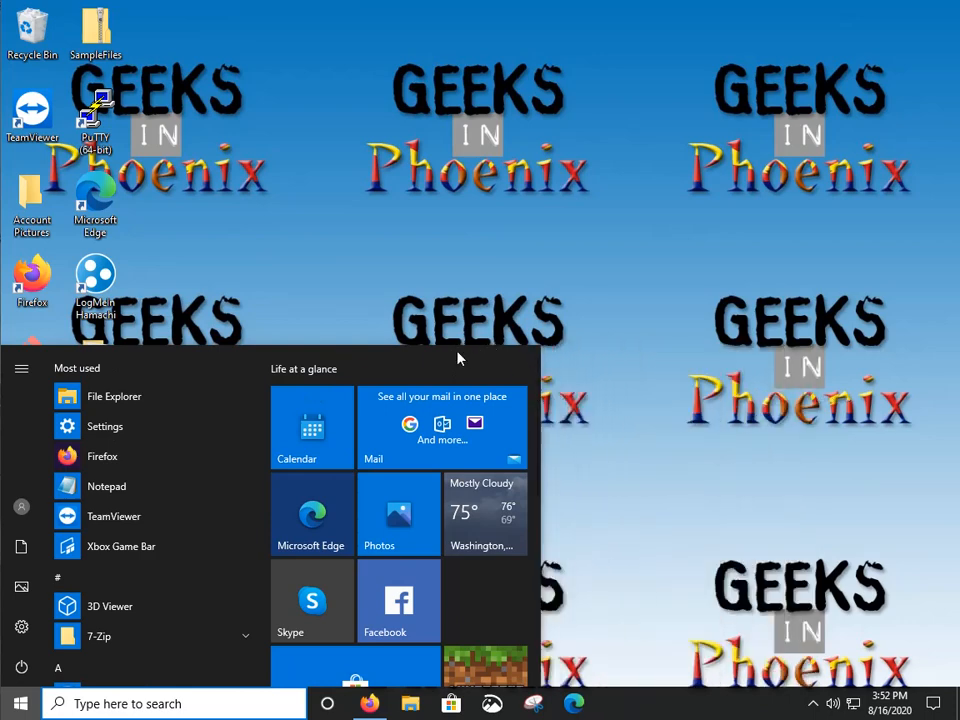
left_click_drag(450, 343, 450, 262)
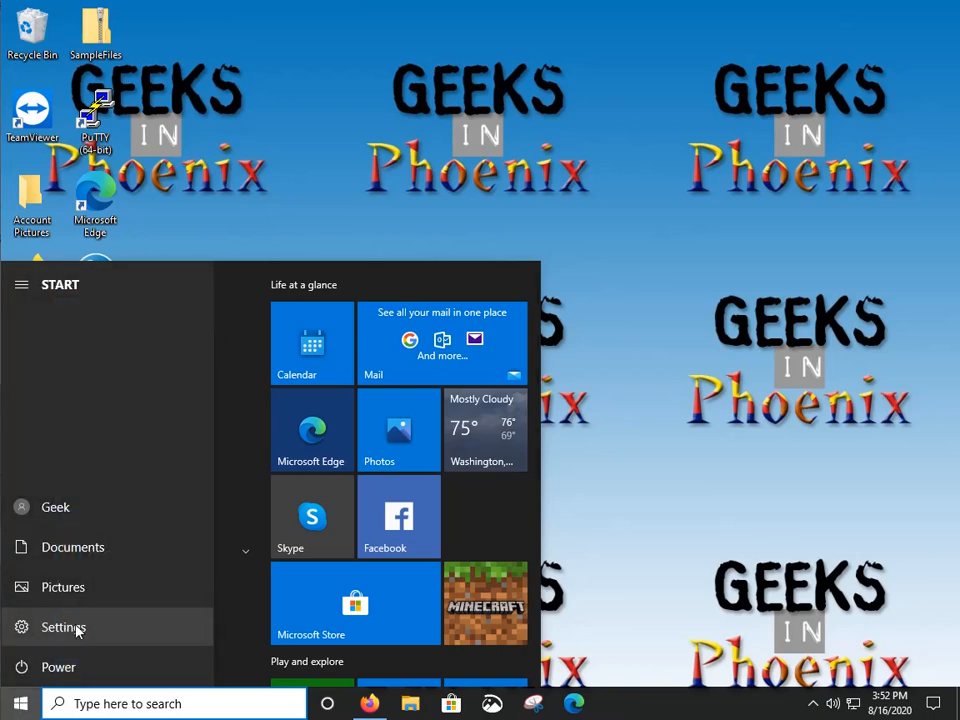
- Open the Start page of the Personalization settings
left_click(63, 627)
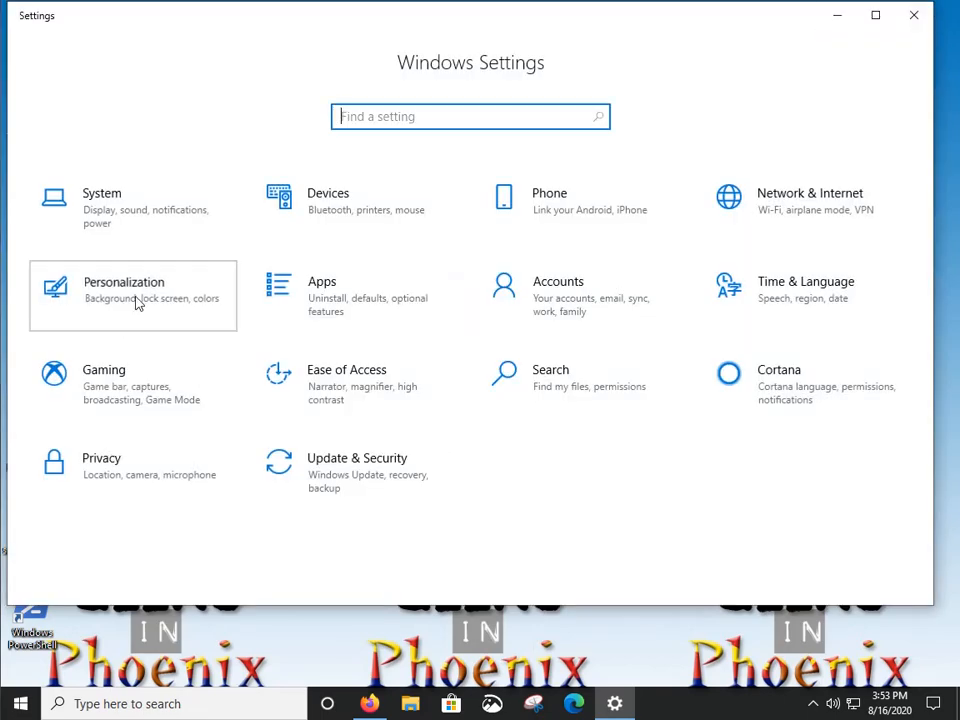
left_click(138, 304)
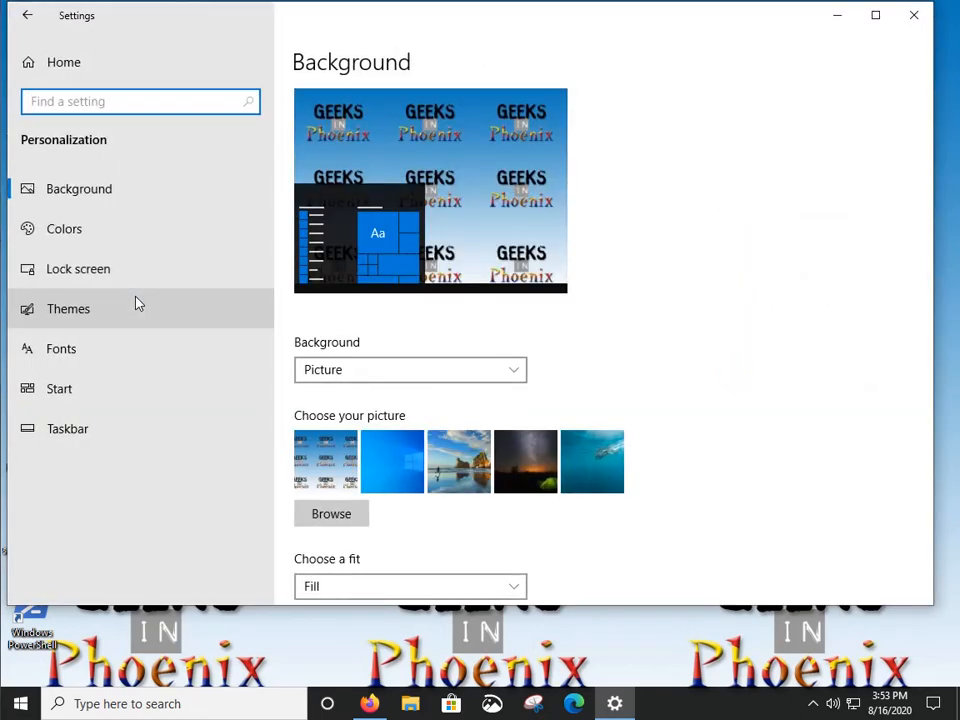
left_click(60, 389)
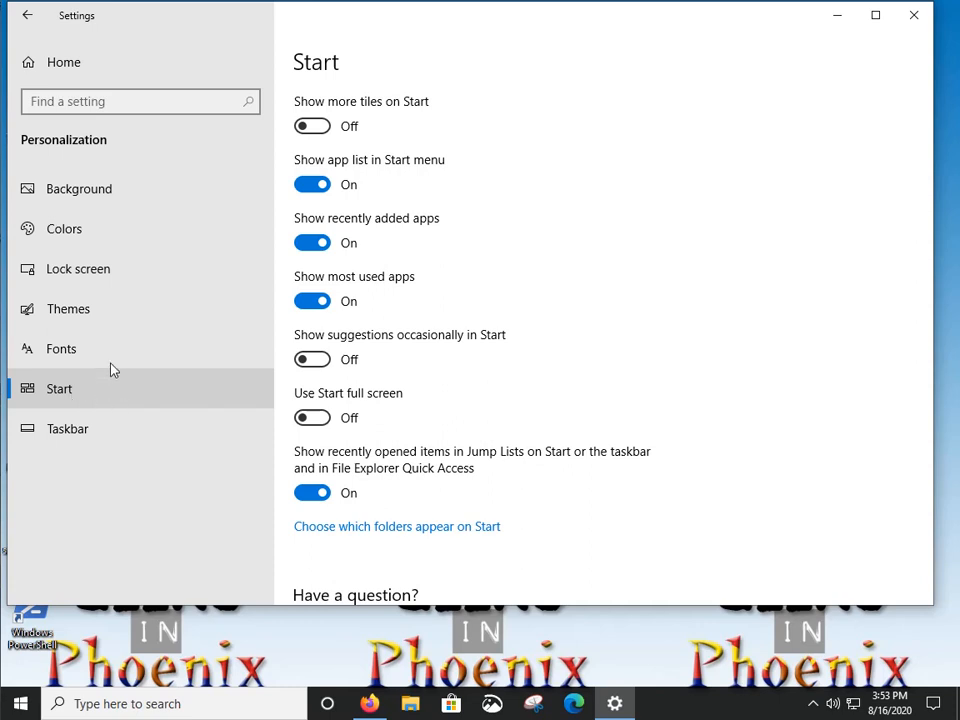
- In the Colors settings, show the accent color on Start, taskbar, and action center
left_click(88, 237)
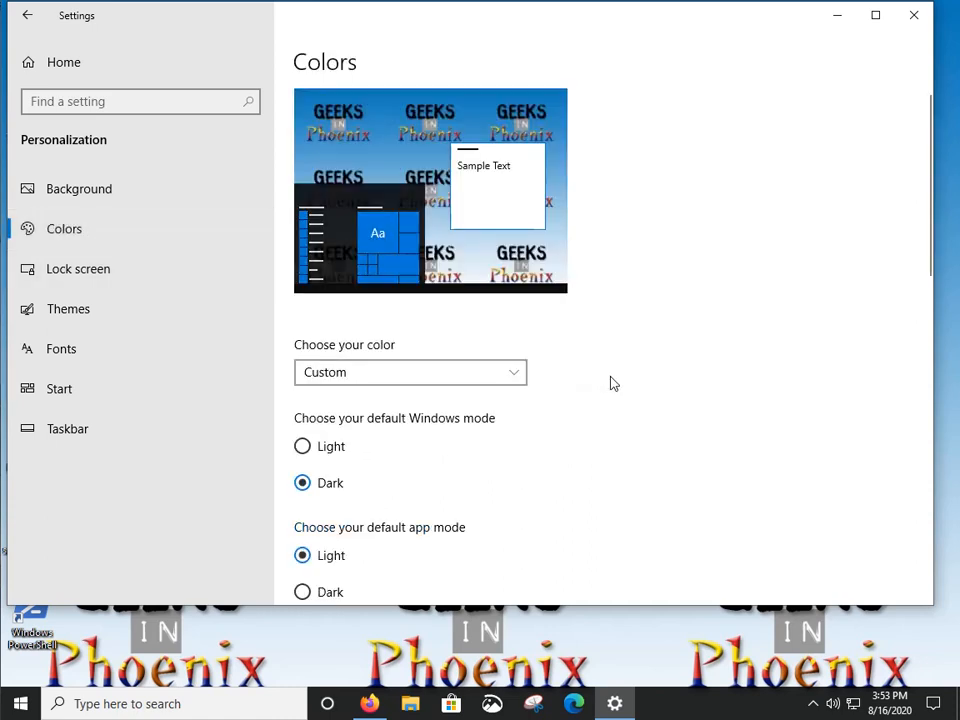
scroll(613, 384, "down", 6)
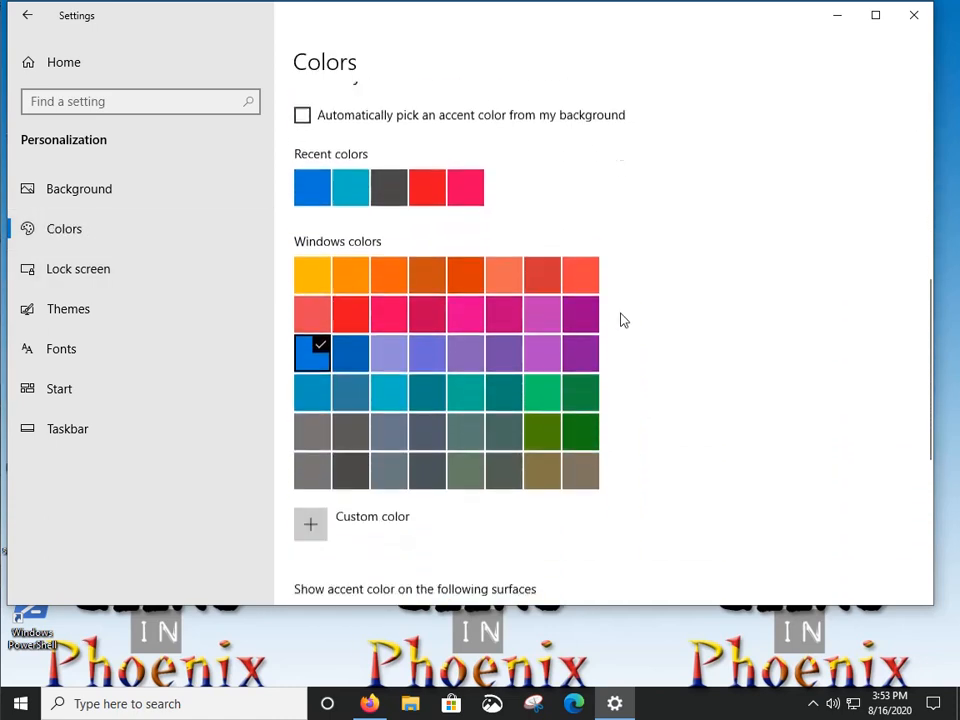
scroll(645, 343, "down", 5)
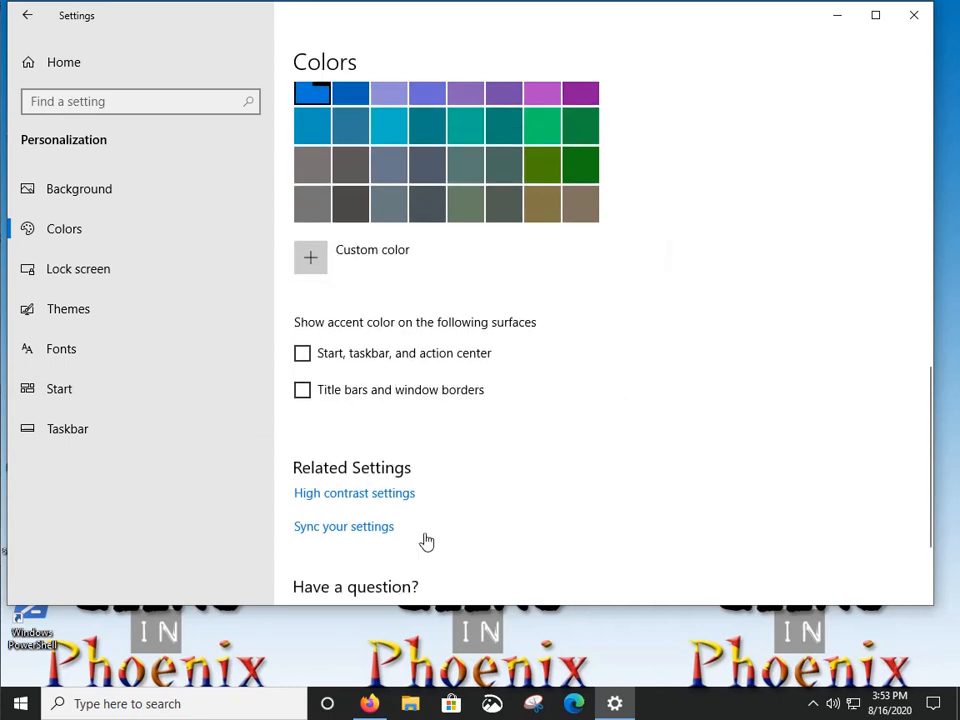
left_click(303, 357)
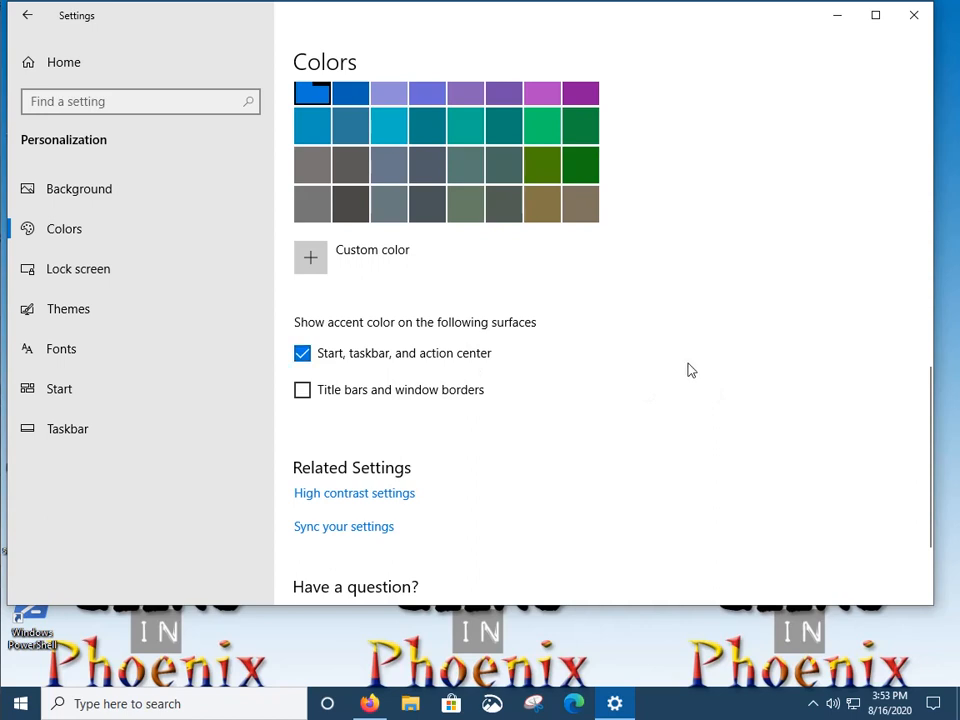
- Review the color mode options and stop showing the accent color on Start, taskbar, and action center
scroll(680, 372, "up", 5)
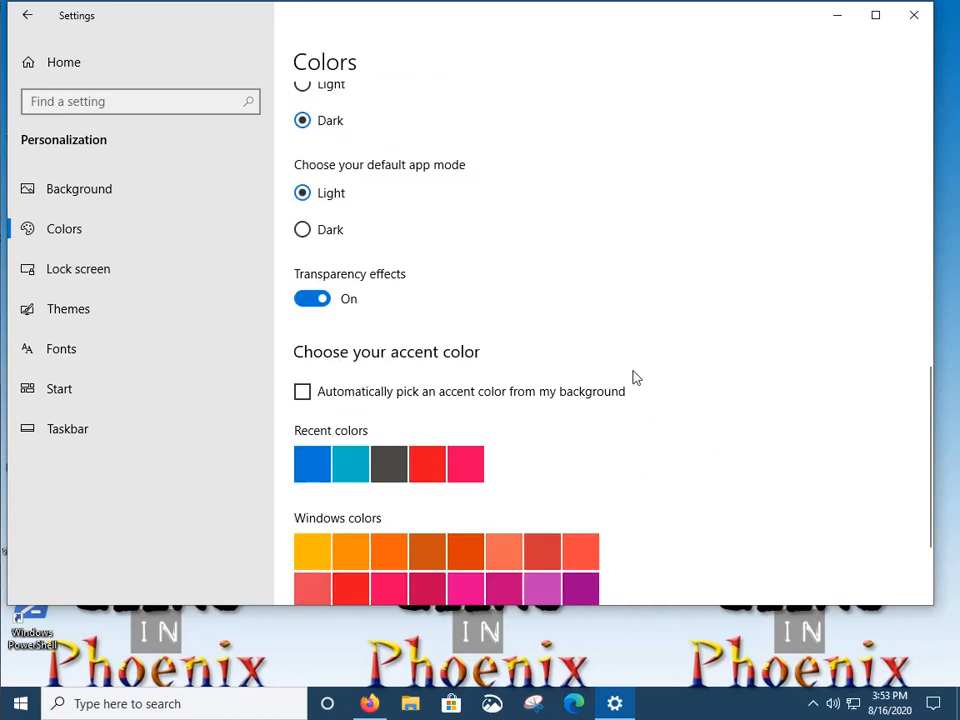
scroll(677, 379, "up", 2)
scroll(677, 379, "down", 5)
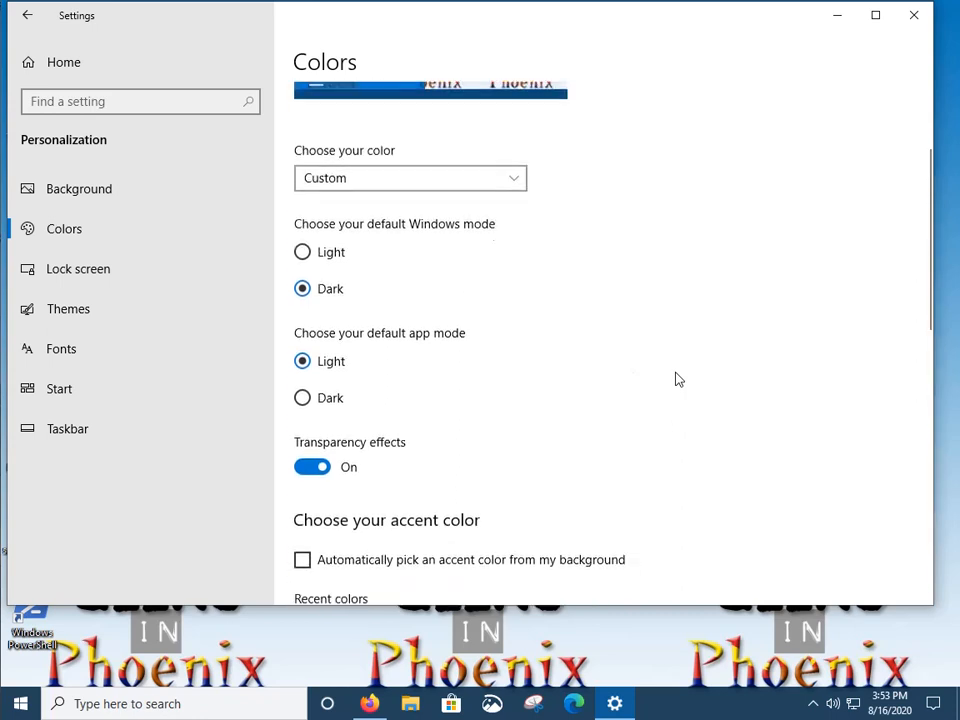
scroll(829, 411, "down", 2)
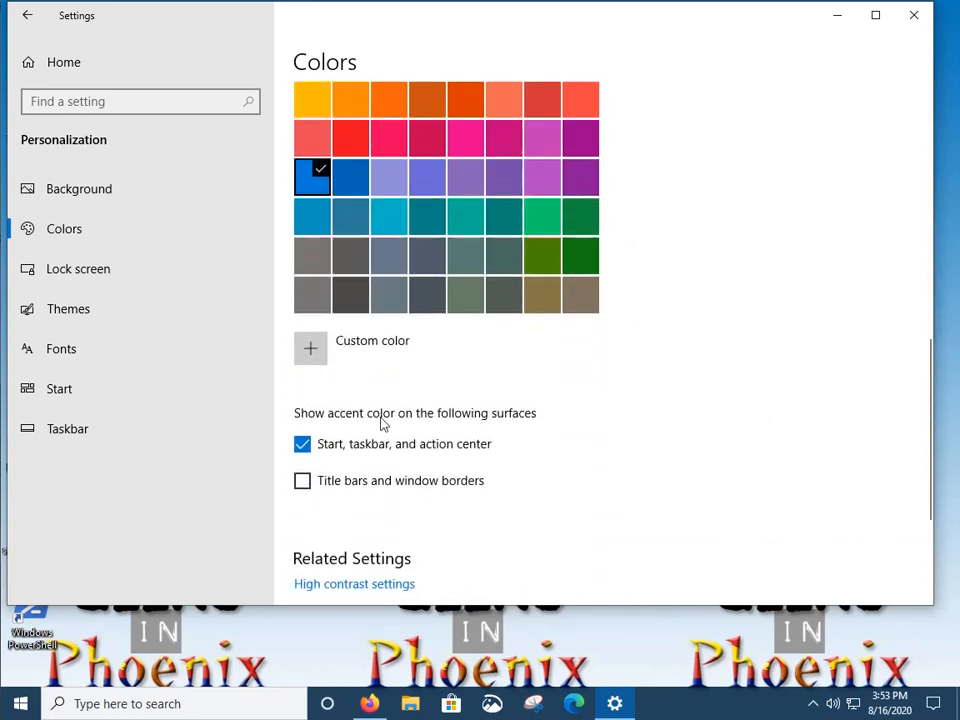
left_click(303, 447)
scroll(681, 313, "up", 5)
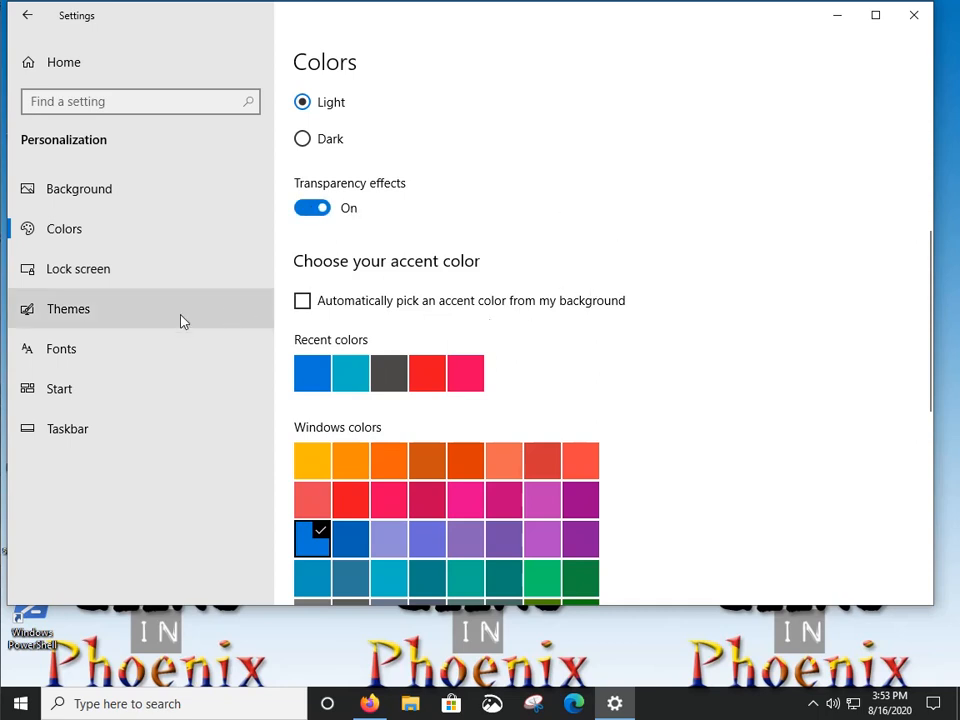
- Return to the Start personalization settings and compare the most used apps option with the list in the Start menu
left_click(56, 350)
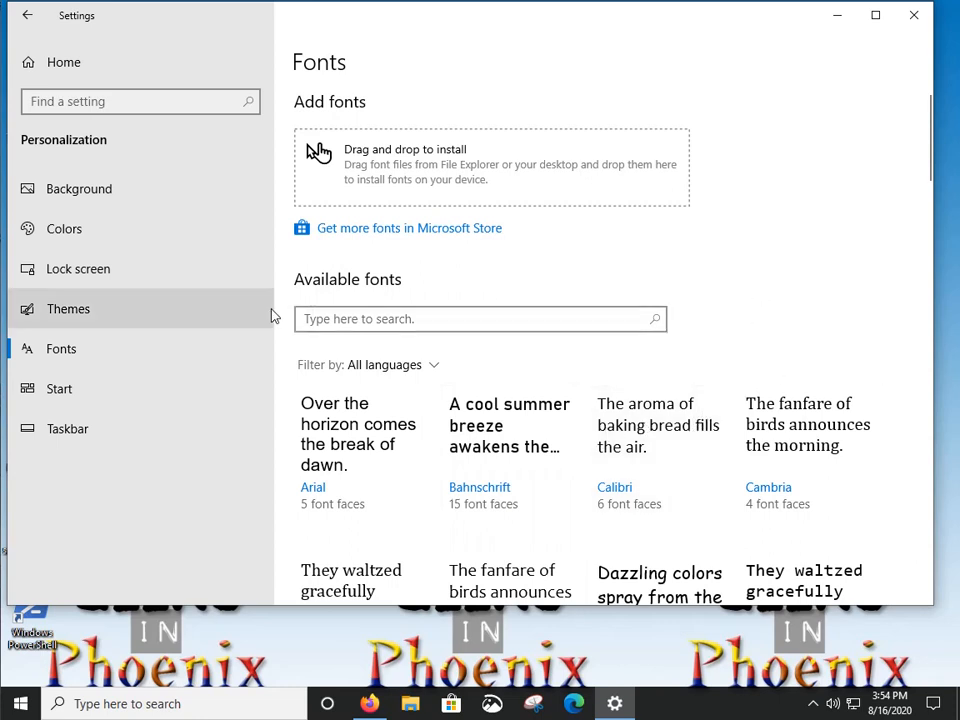
left_click(59, 394)
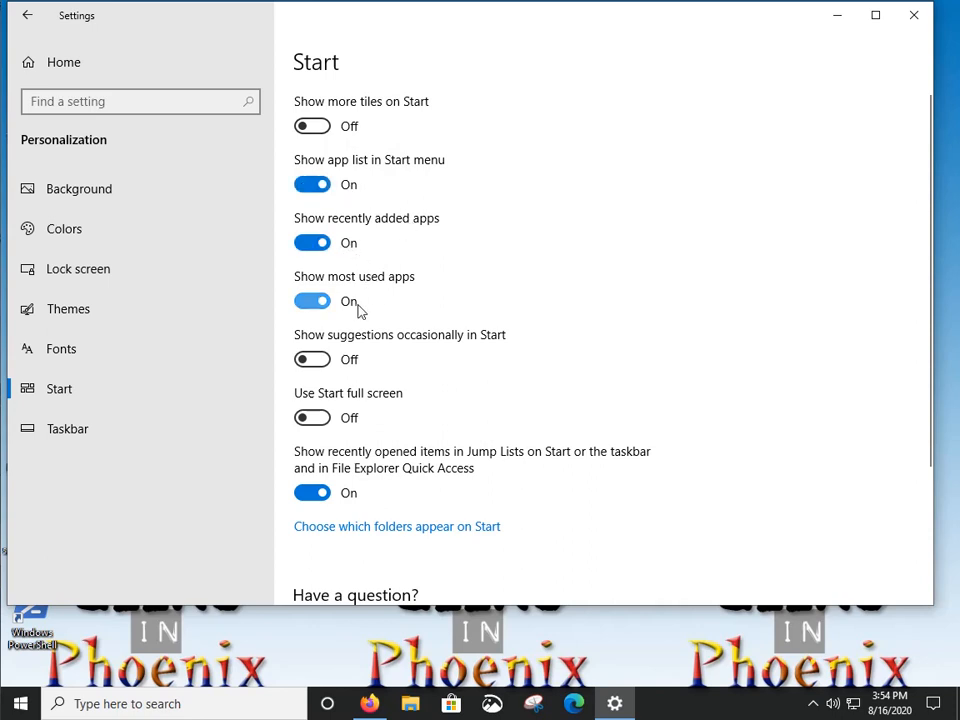
left_click(21, 705)
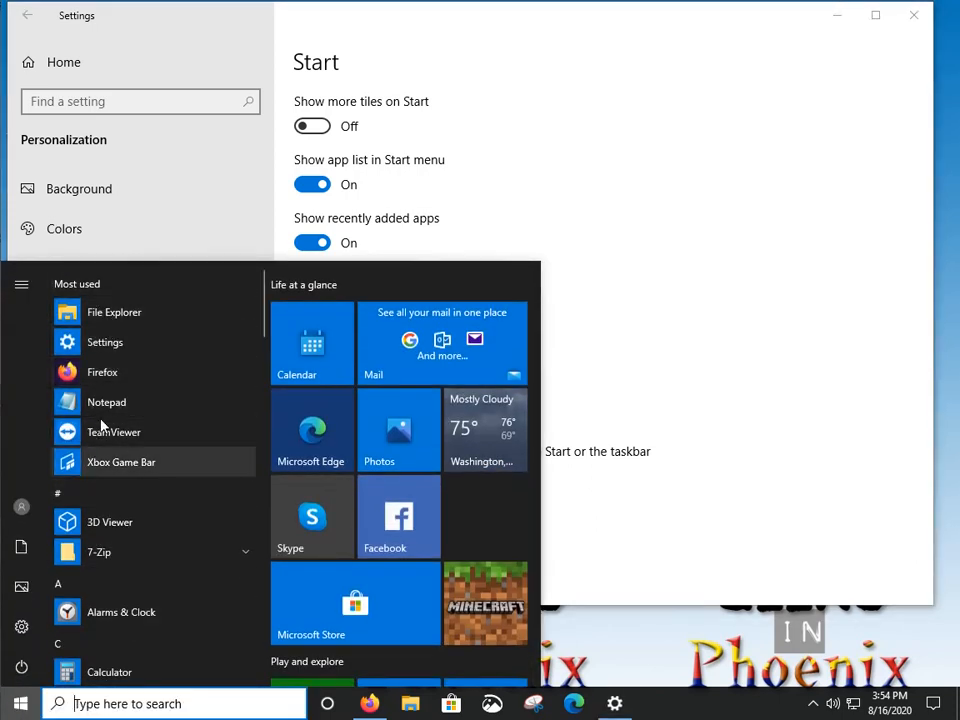
left_click(568, 221)
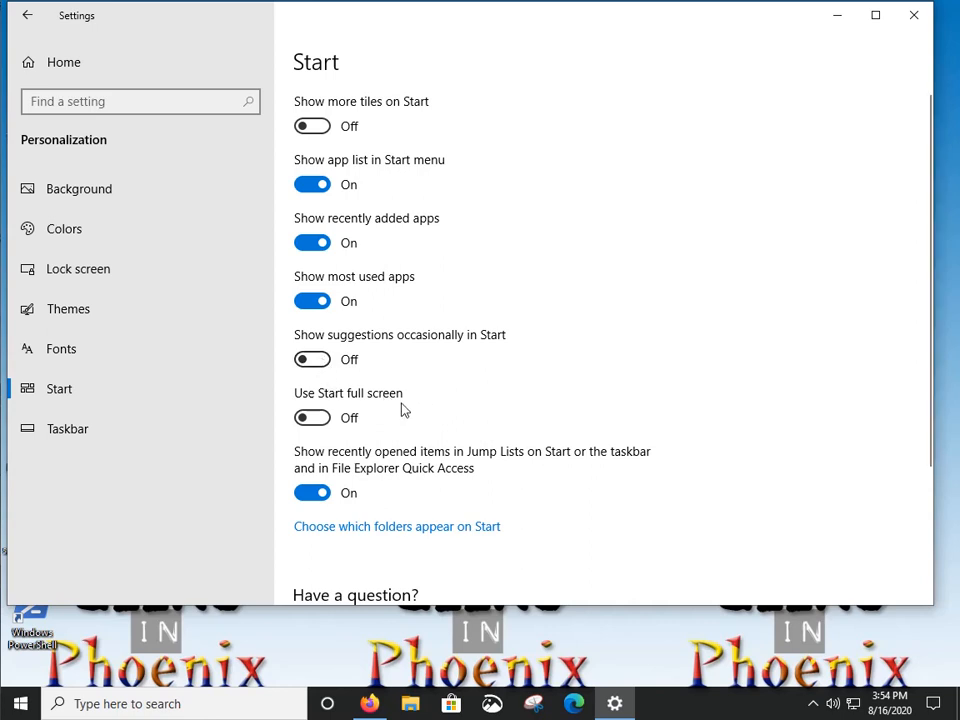
- Turn on full-screen Start and preview the Start menu in that mode
left_click(325, 425)
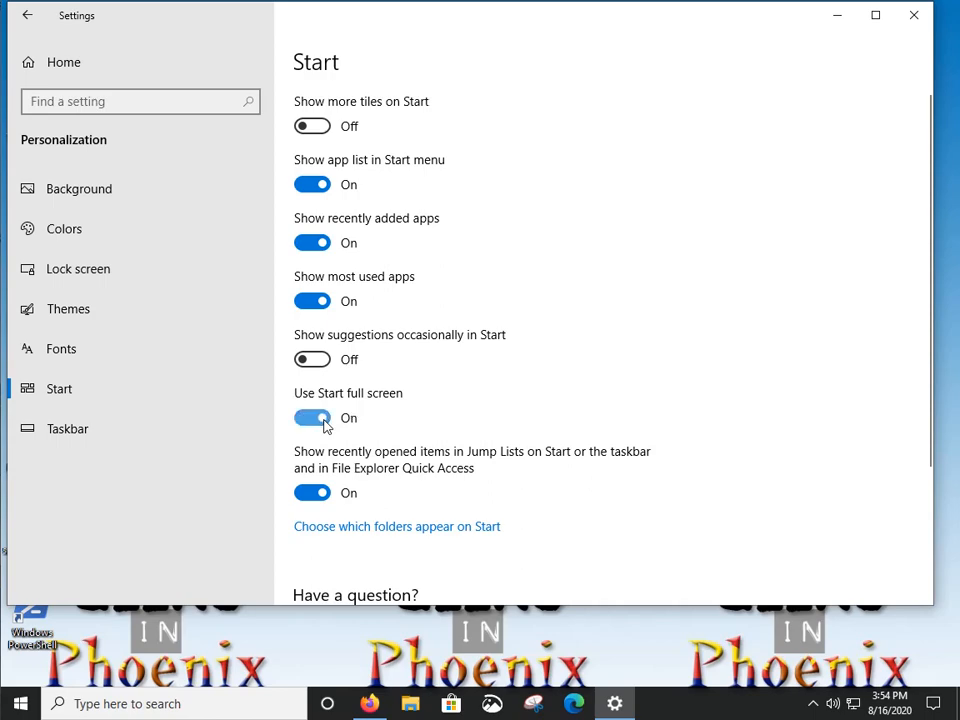
left_click(20, 706)
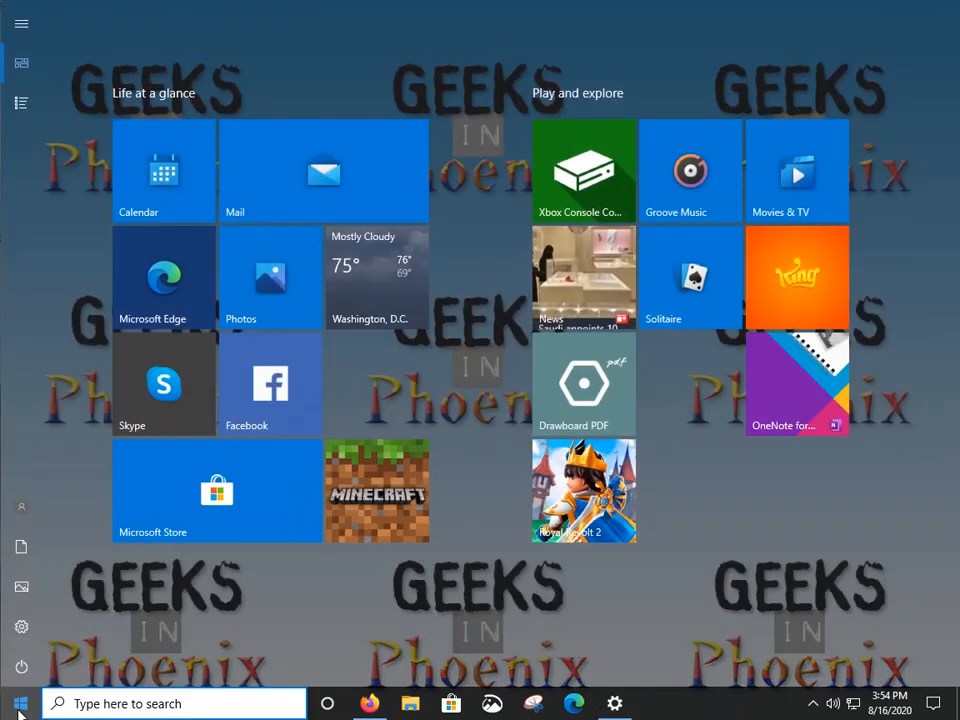
left_click(20, 706)
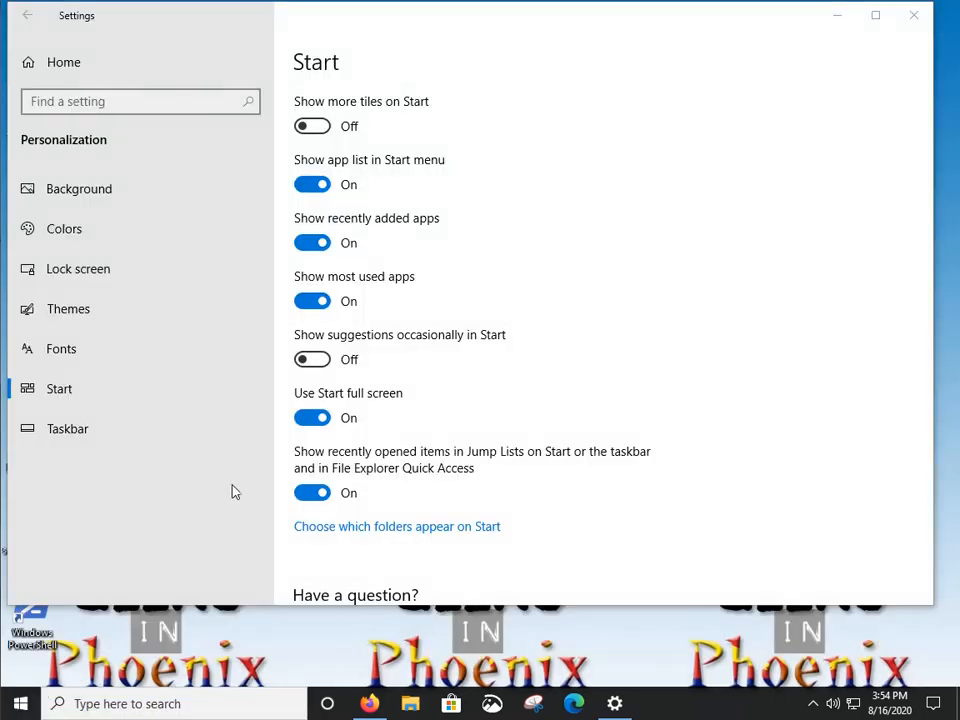
- Turn off full-screen Start and check the regular Start menu
left_click(316, 424)
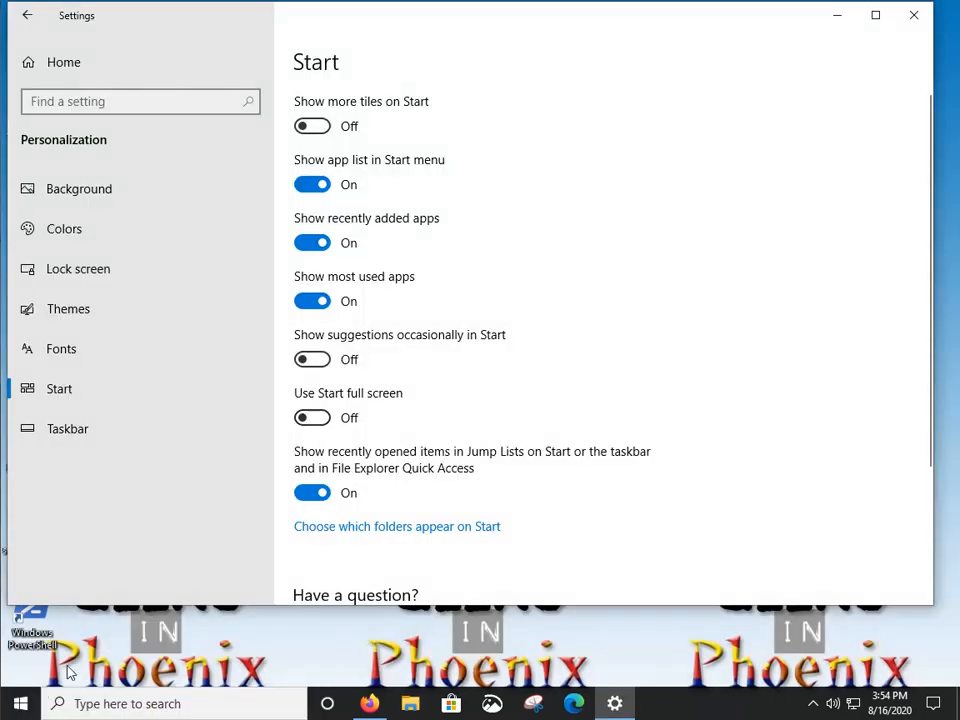
left_click(20, 706)
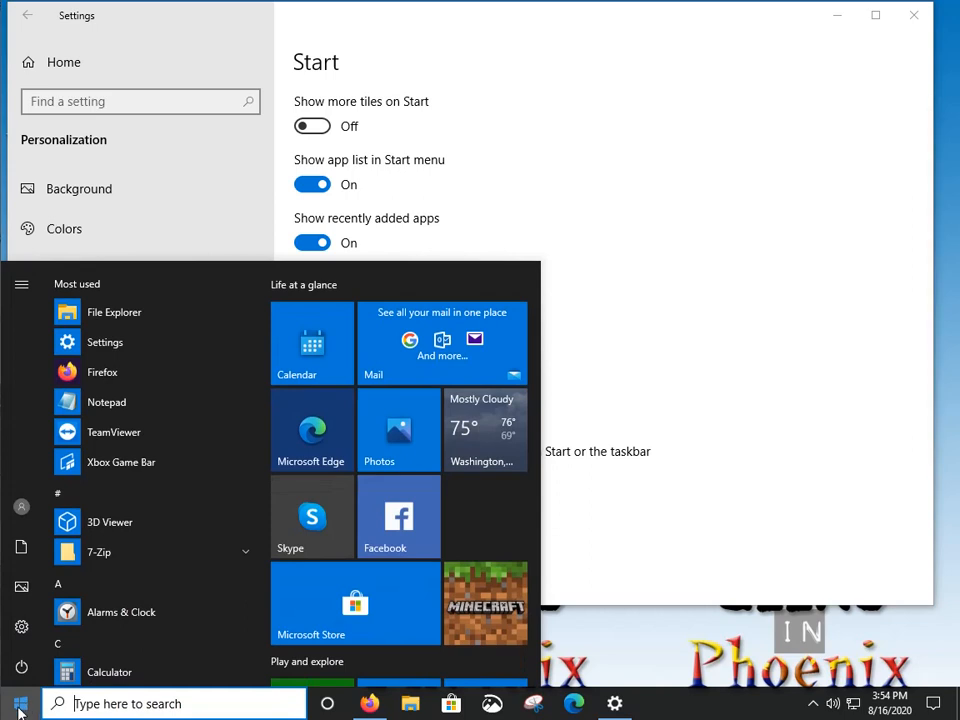
left_click(19, 708)
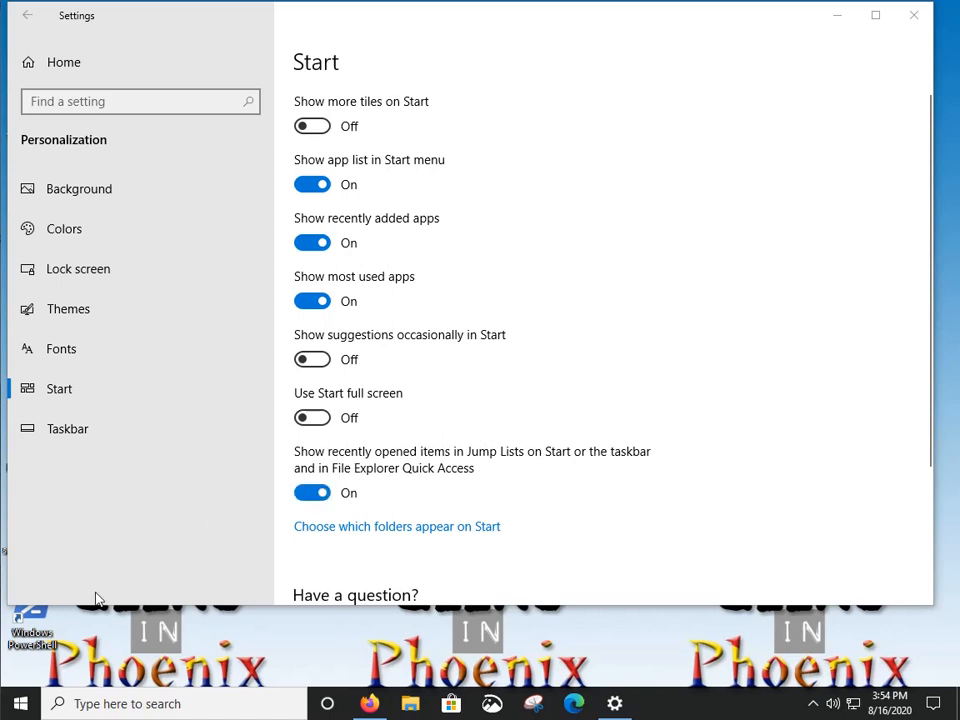
left_click(32, 709)
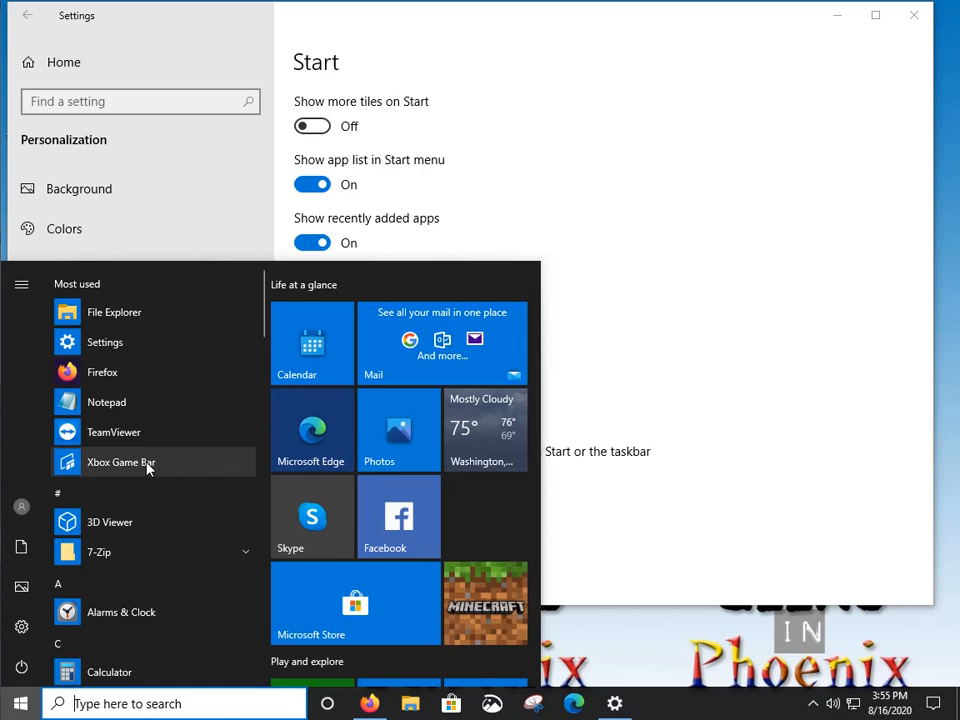
left_click(604, 257)
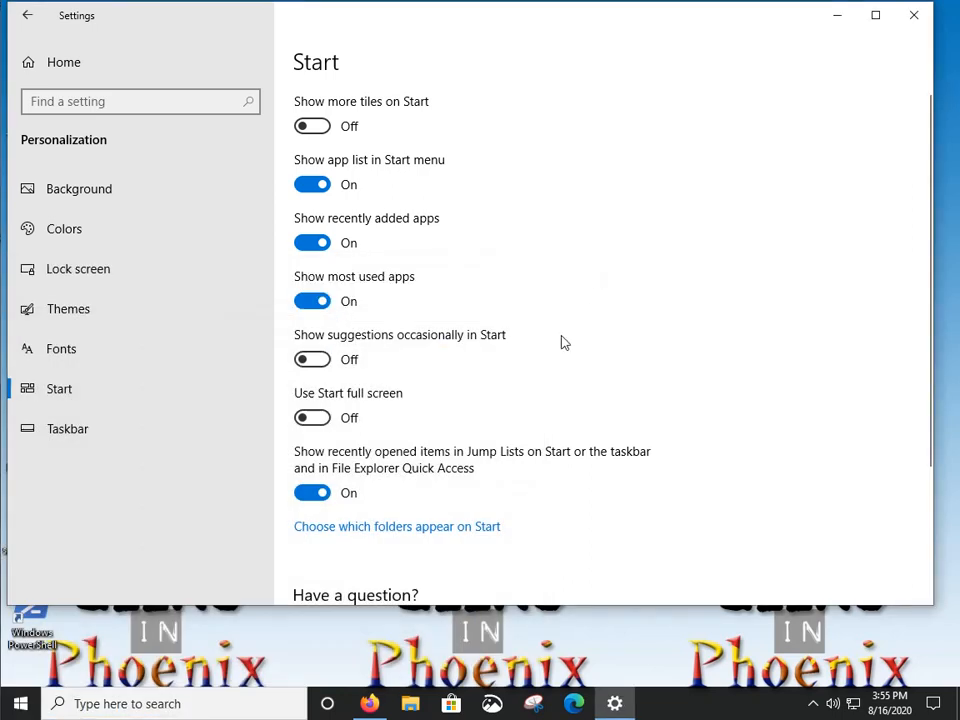
- Open the settings for which folders appear on Start and compare them with the shortcuts in the Start menu
left_click(424, 530)
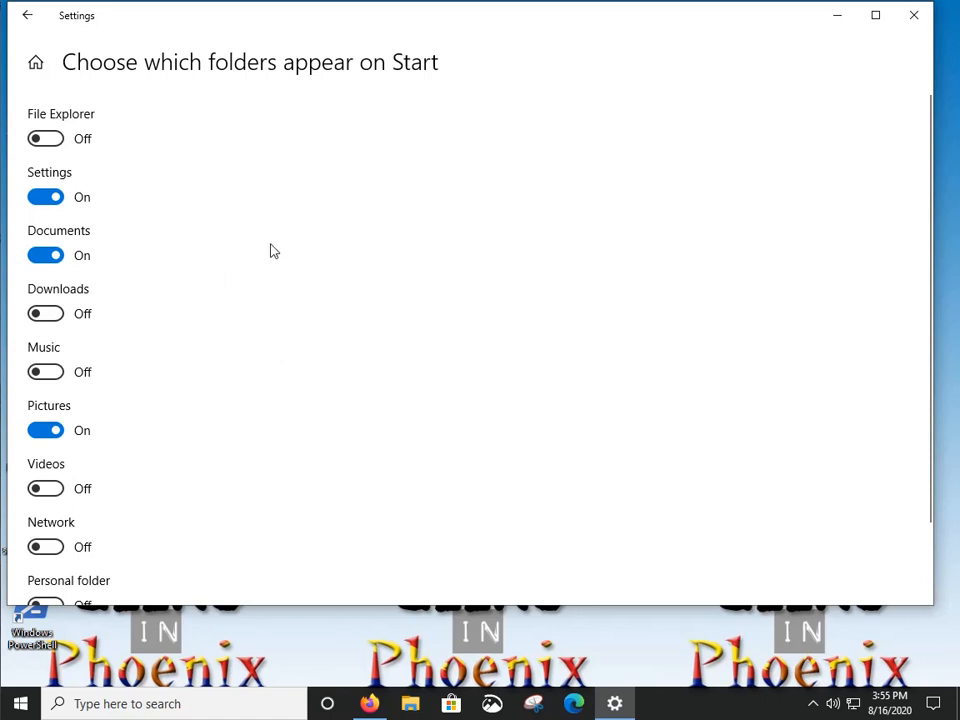
left_click(18, 707)
mouse_move(20, 627)
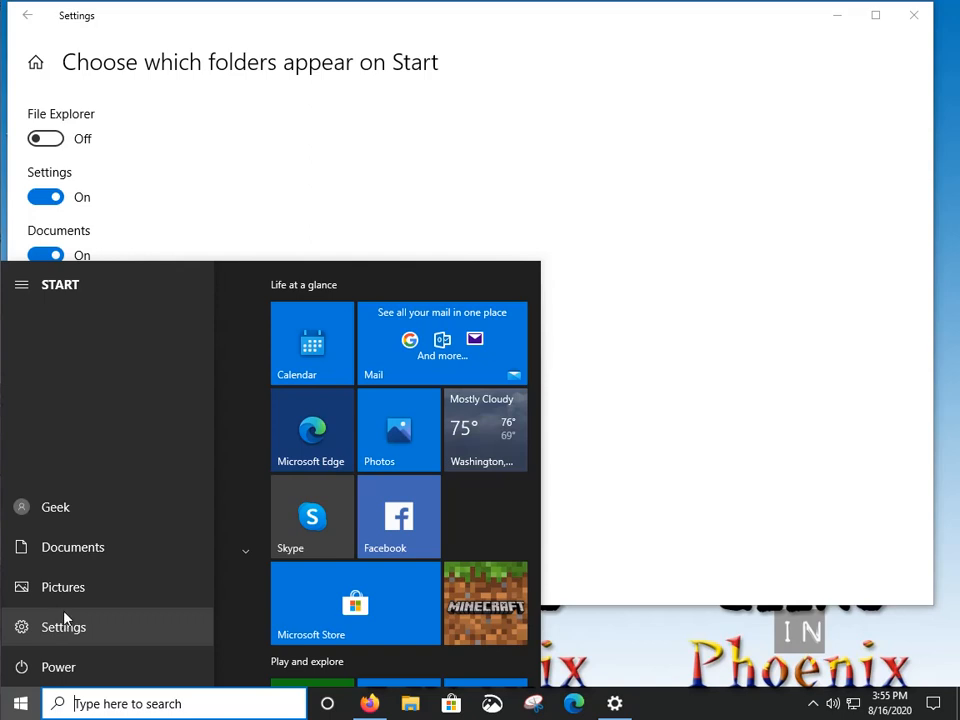
left_click(674, 377)
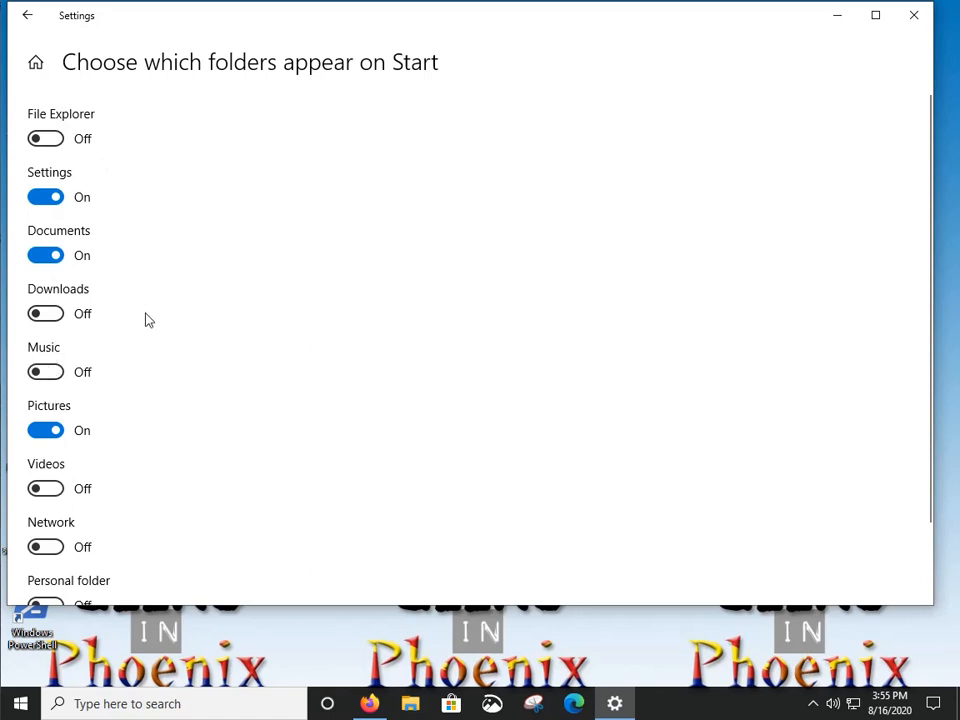
- Turn on the Personal folder shortcut for Start and open that folder from the Start menu
scroll(170, 315, "down", 2)
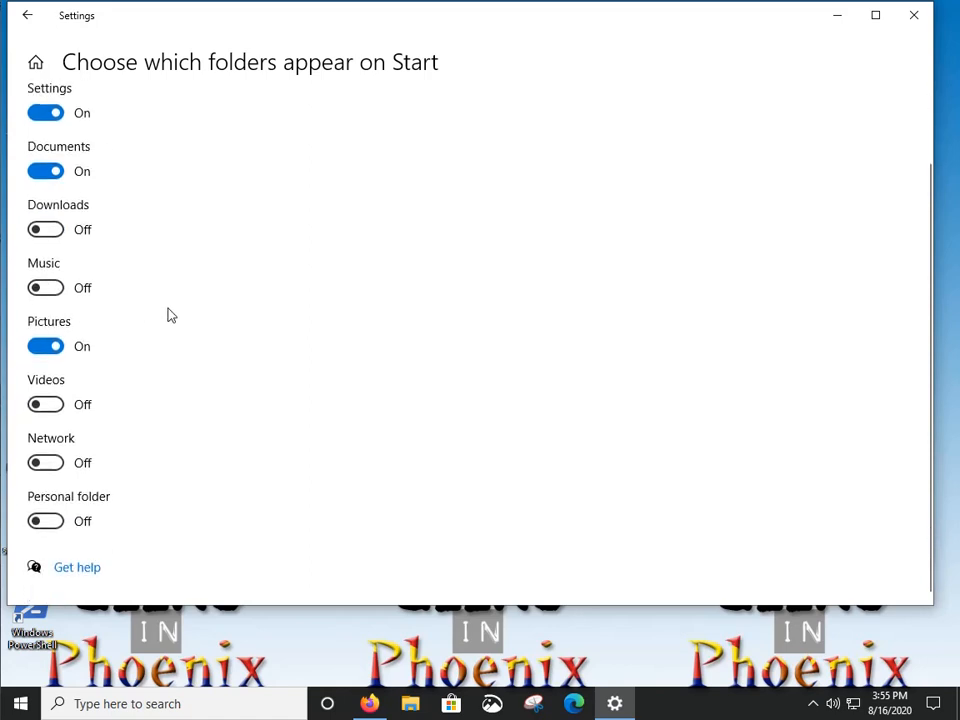
left_click(55, 528)
left_click(15, 708)
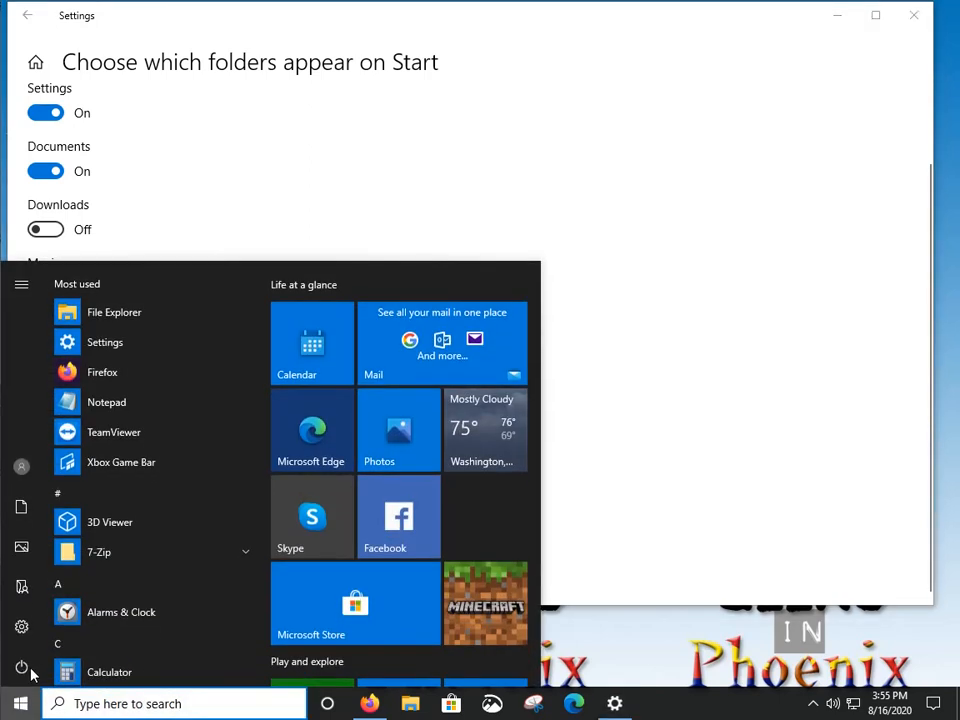
mouse_move(26, 568)
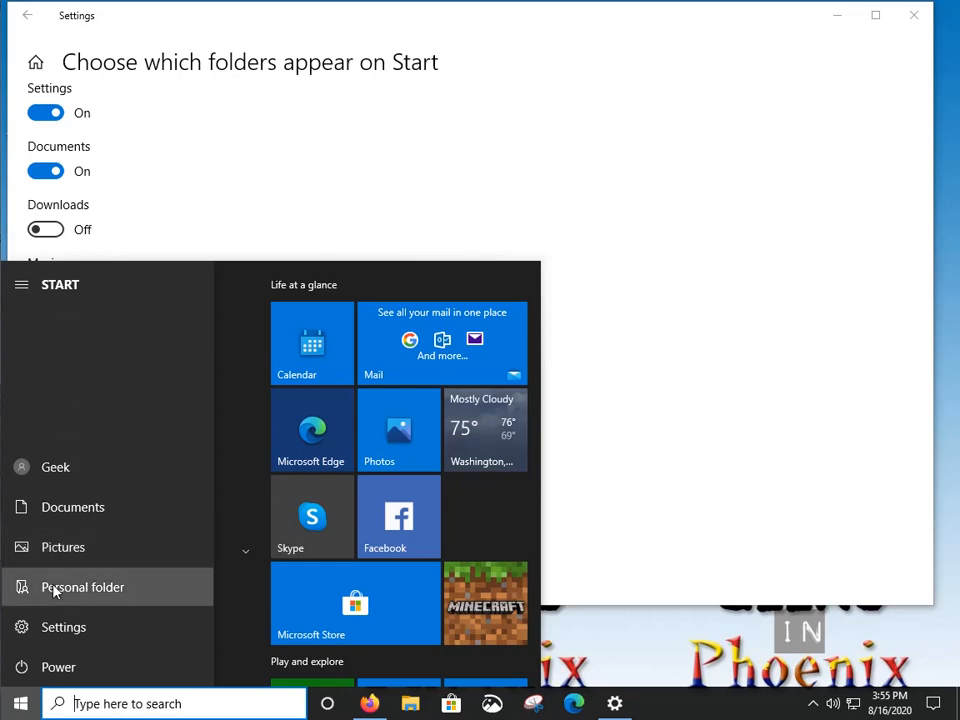
left_click(56, 591)
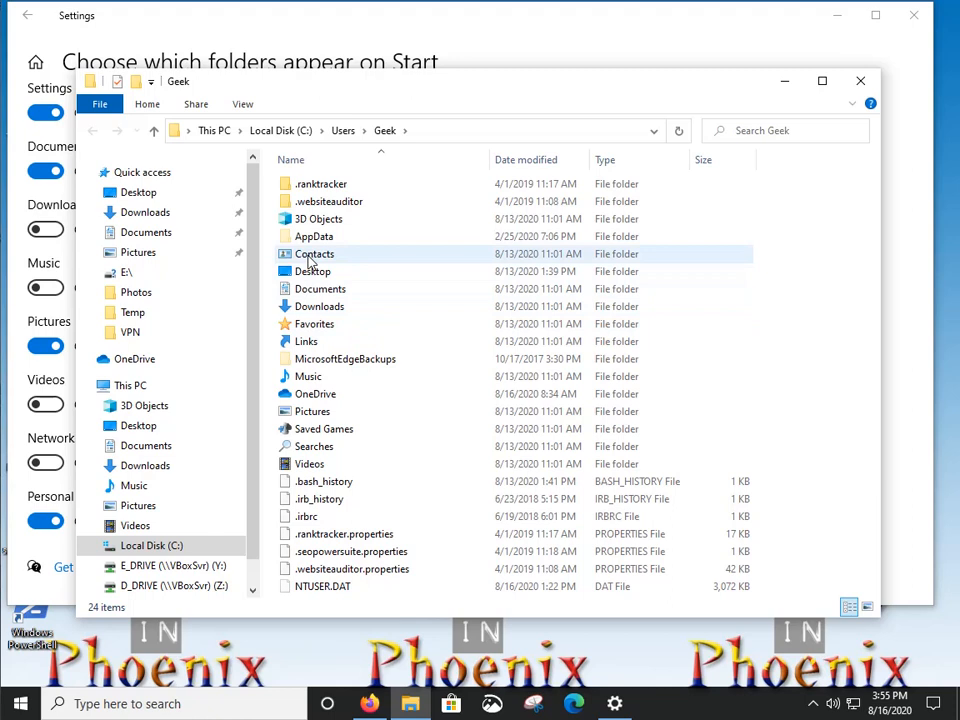
- Close the personal folder window, turn off the Personal folder shortcut for Start, and close Settings
left_click(862, 83)
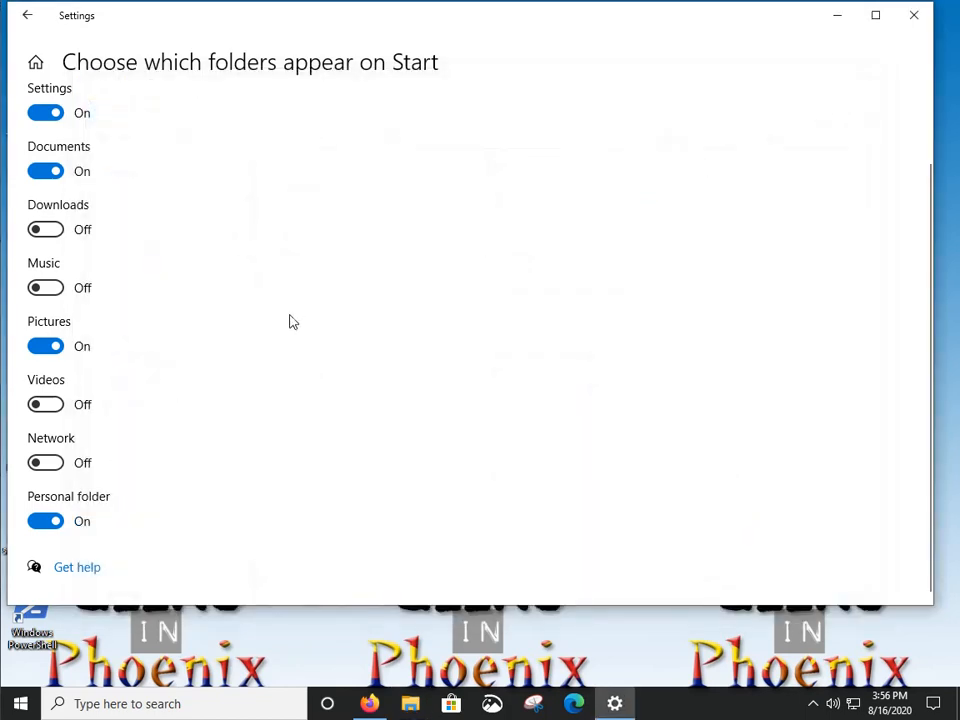
left_click(44, 522)
scroll(428, 476, "up", 2)
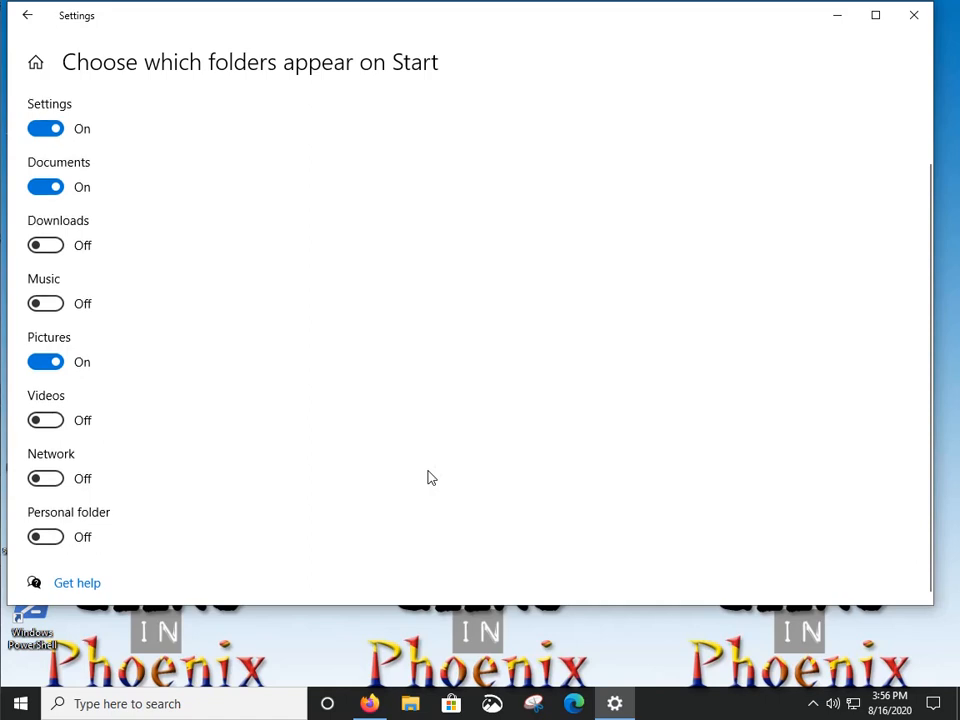
left_click(27, 20)
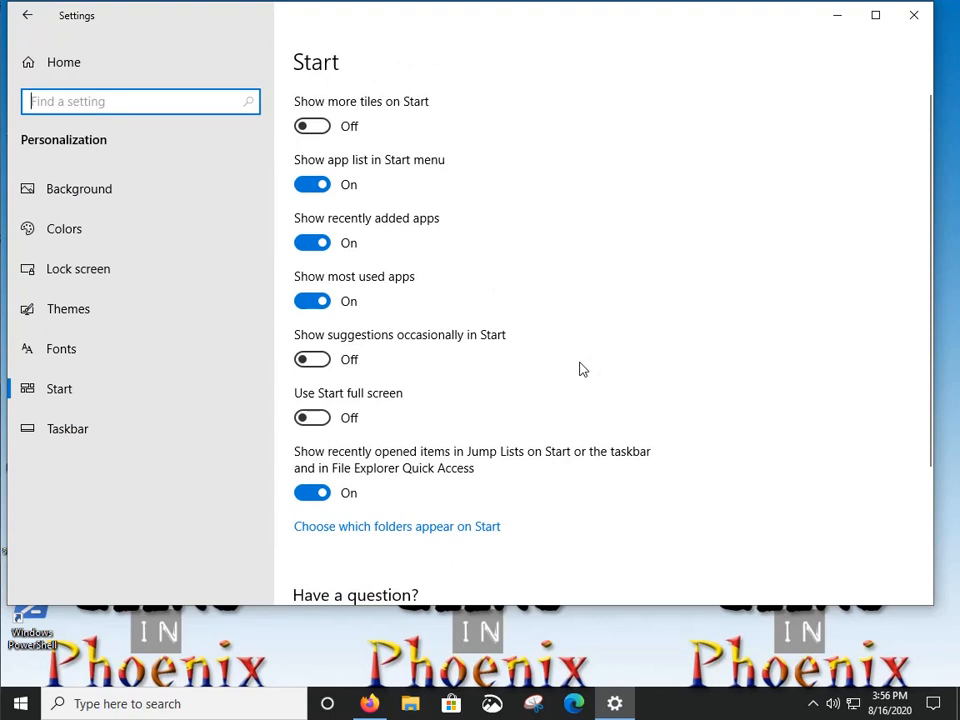
scroll(580, 368, "down", 2)
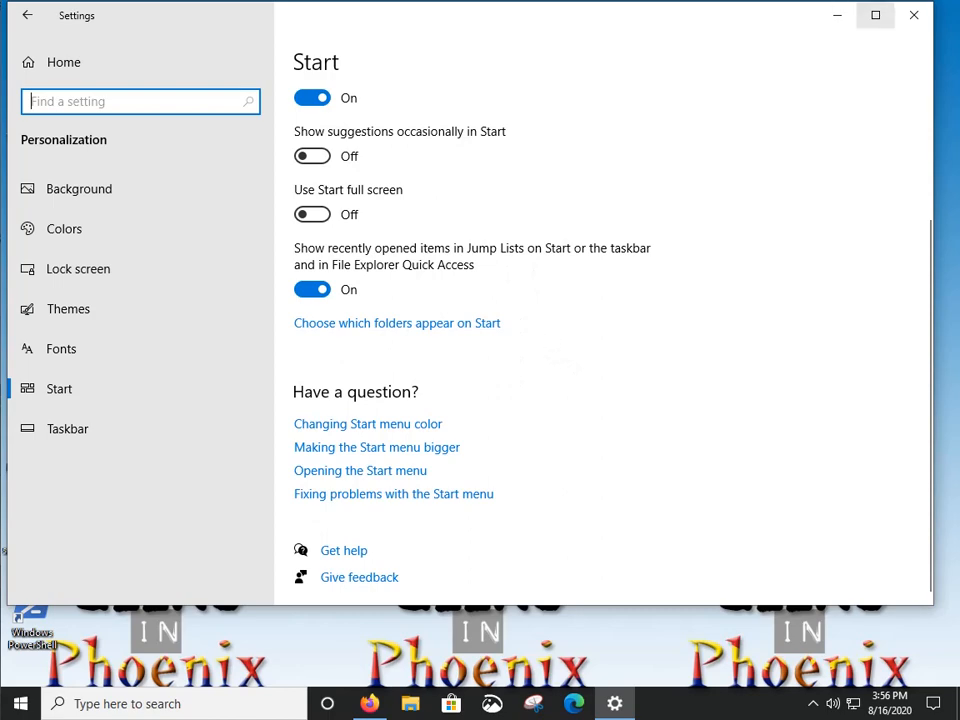
left_click(916, 17)
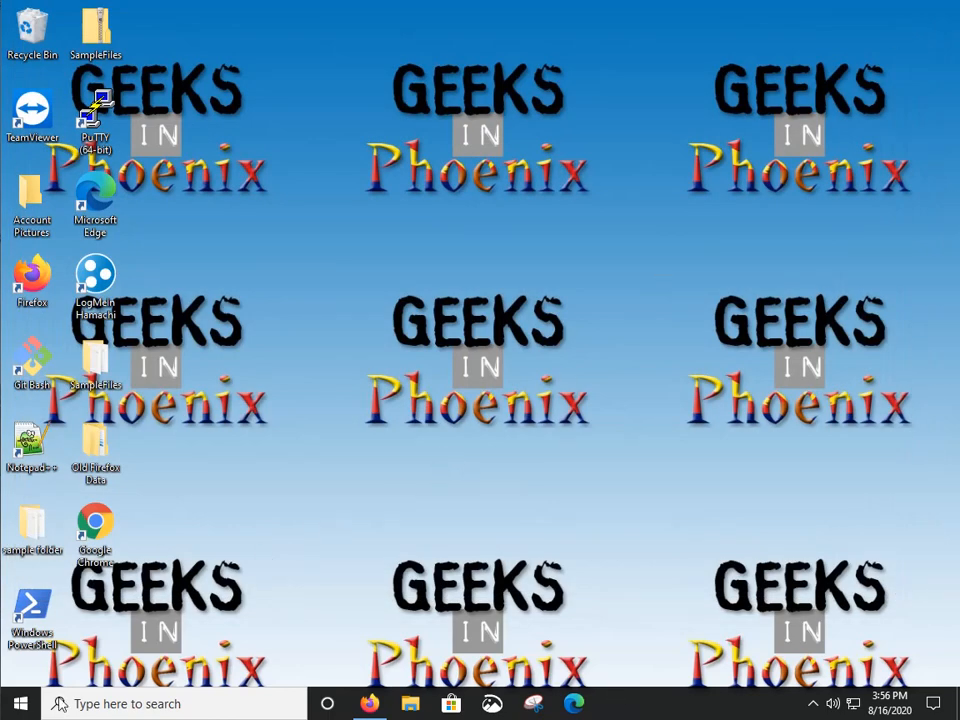
- Move the Minecraft tile in the Start menu to the empty spot beside the Facebook tile
left_click(20, 704)
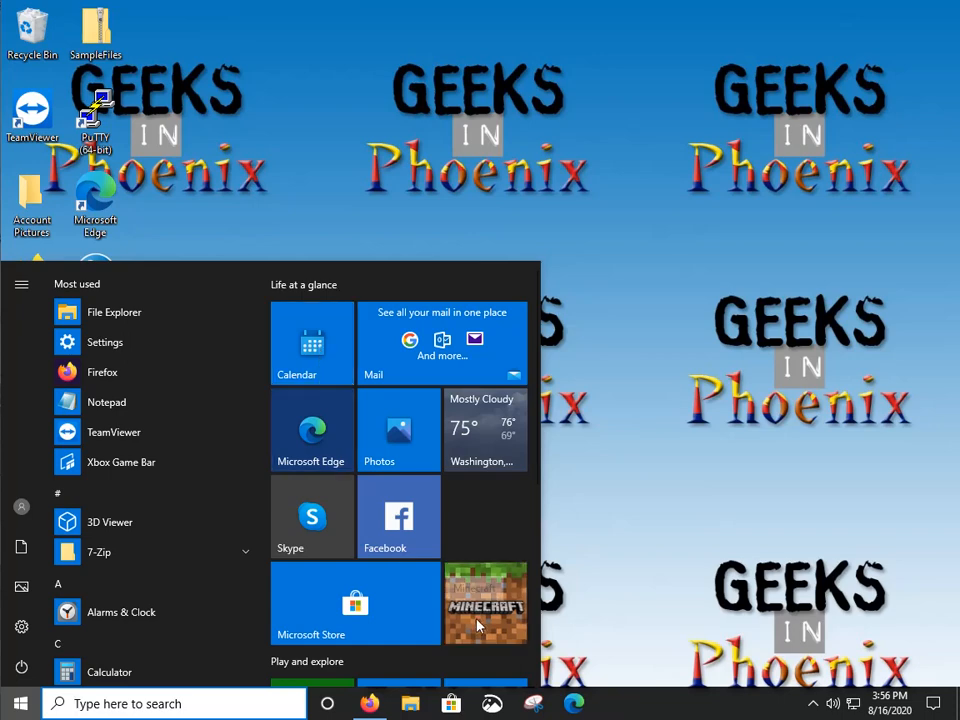
left_click_drag(478, 625, 480, 525)
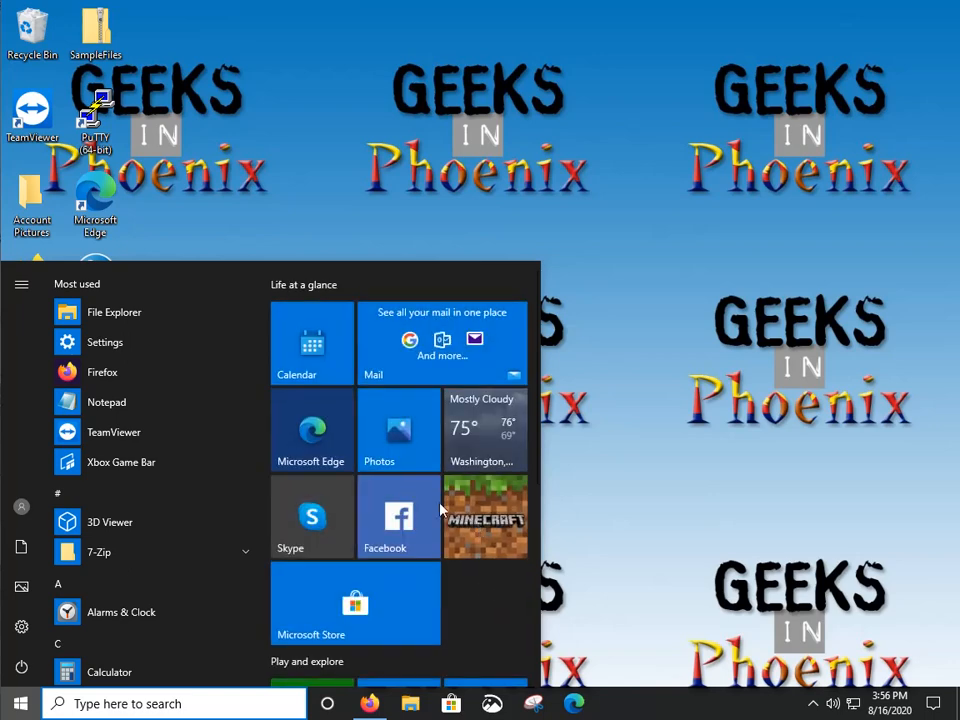
- Examine the Calendar tile's resize and other options, and look through the remaining Start tiles
right_click(320, 368)
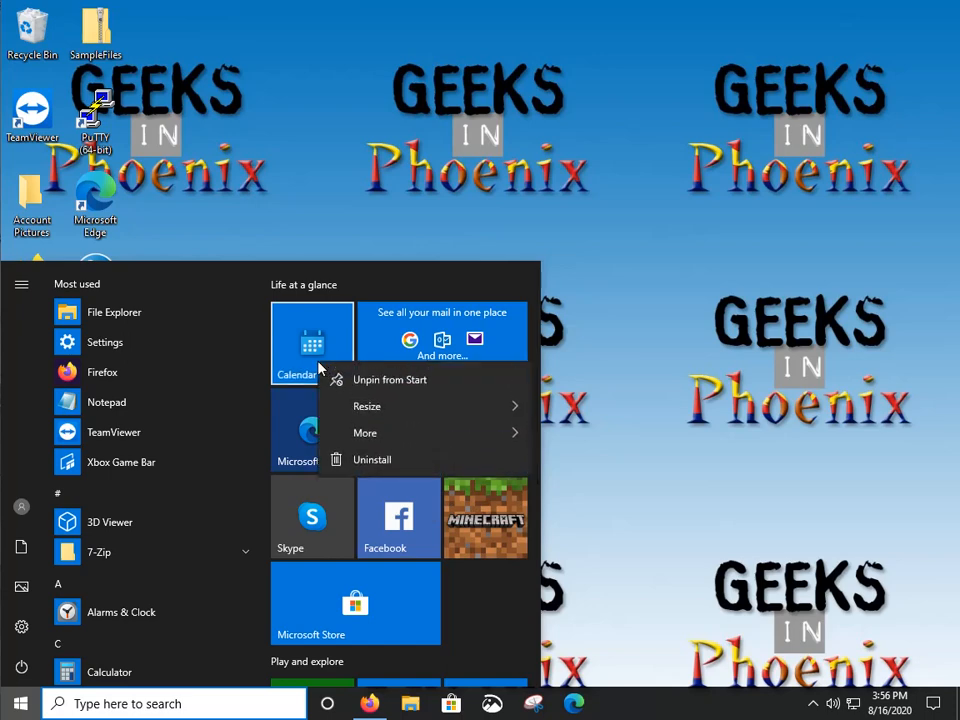
mouse_move(411, 409)
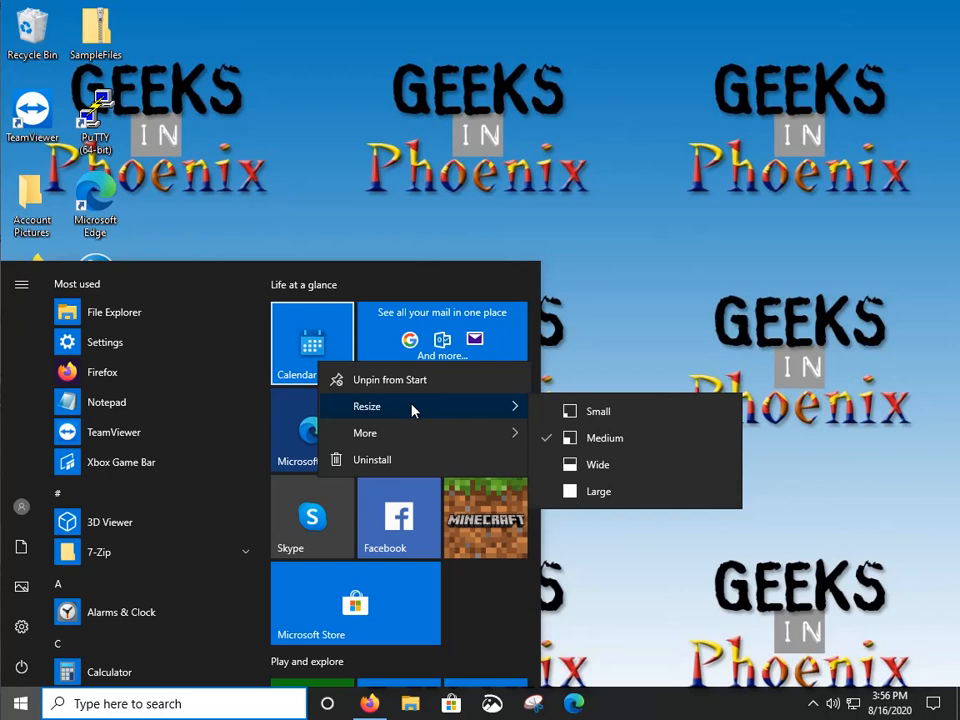
mouse_move(448, 438)
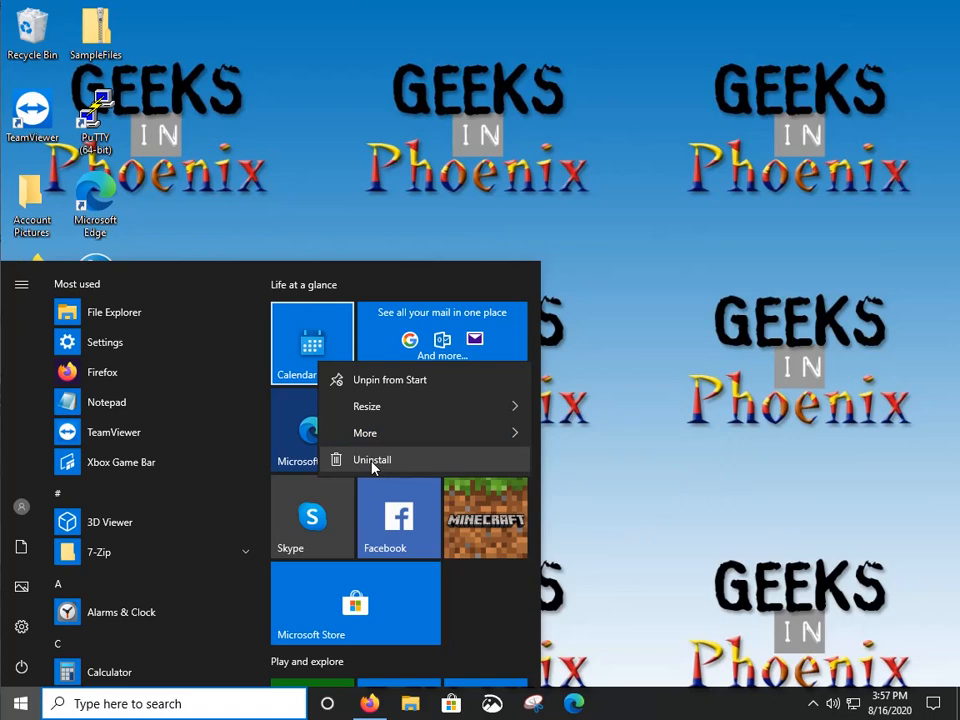
left_click(478, 613)
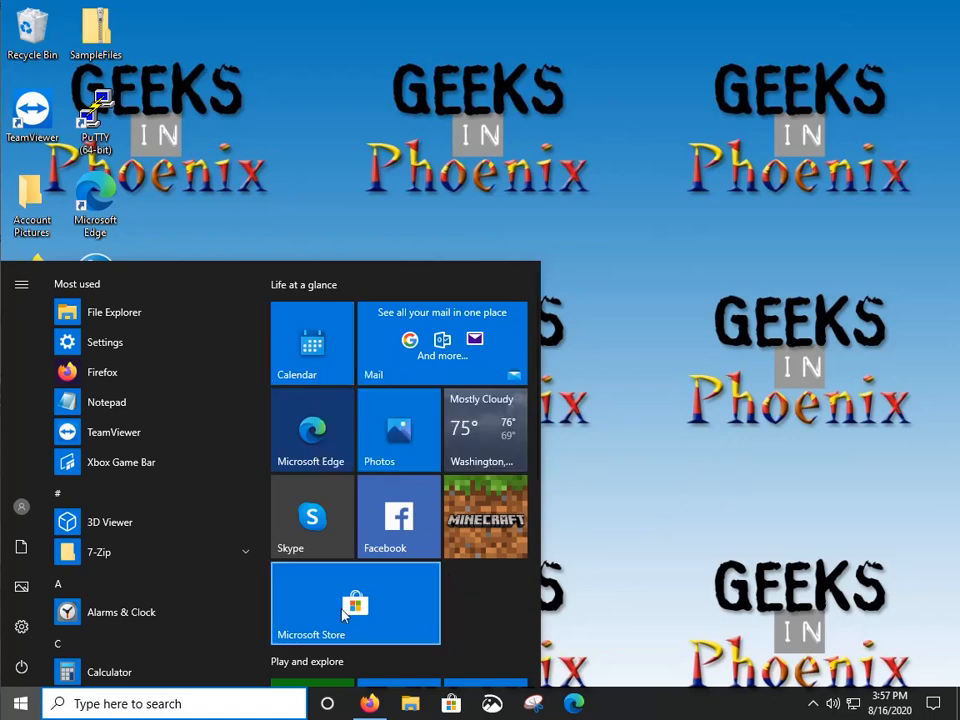
scroll(474, 615, "down", 3)
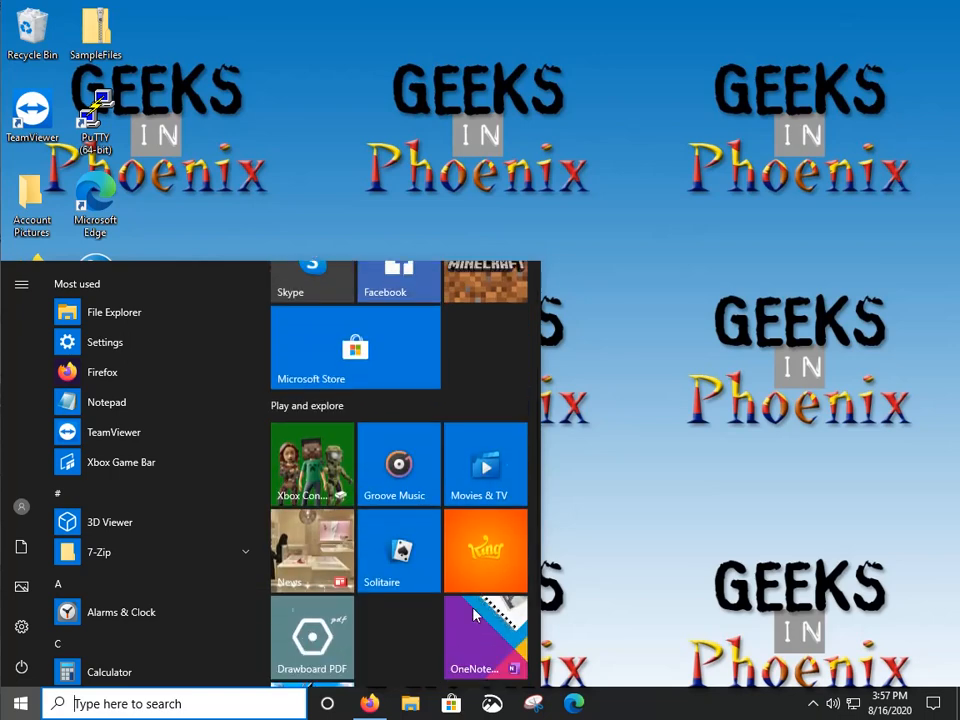
scroll(474, 615, "down", 1)
scroll(474, 615, "up", 4)
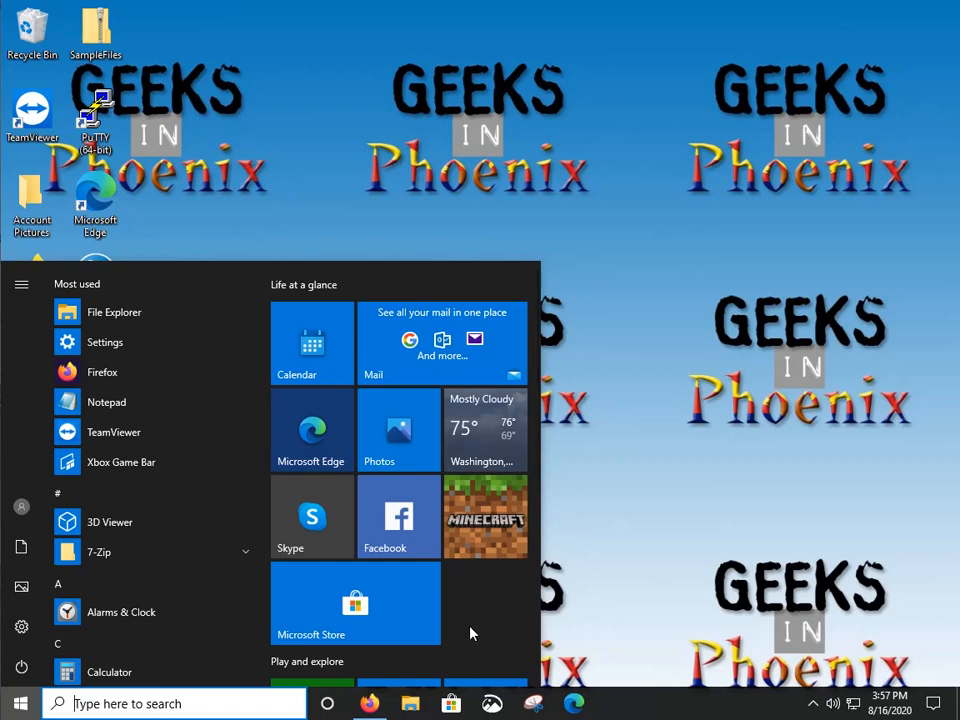
left_click(522, 211)
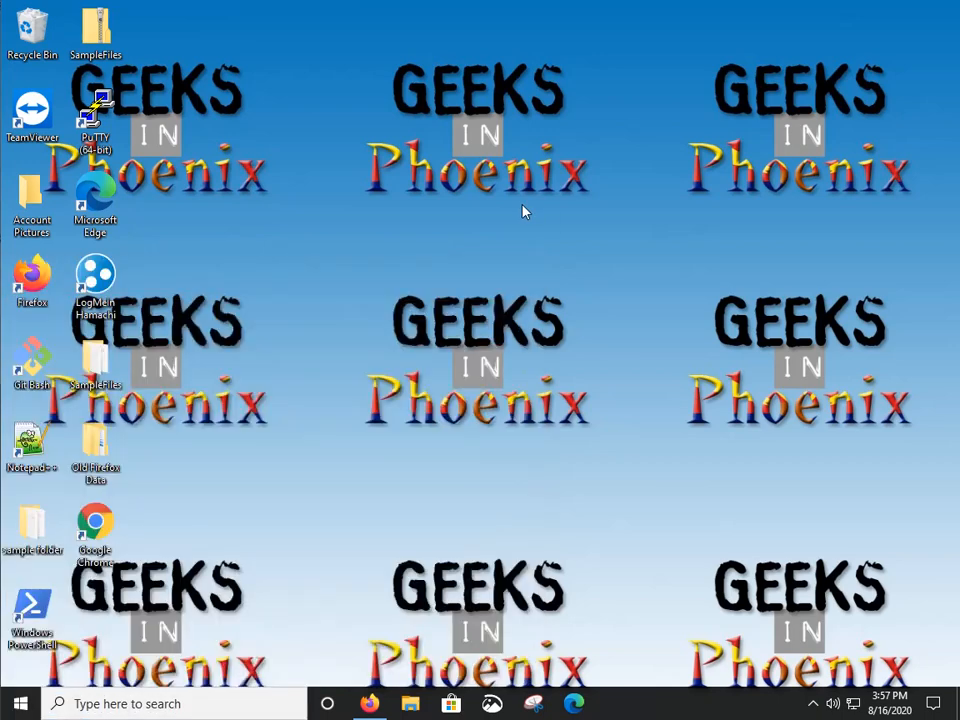
- Pin the LogMeIn Hamachi desktop shortcut to Start and place its tile between Drawboard PDF and OneNote
right_click(96, 284)
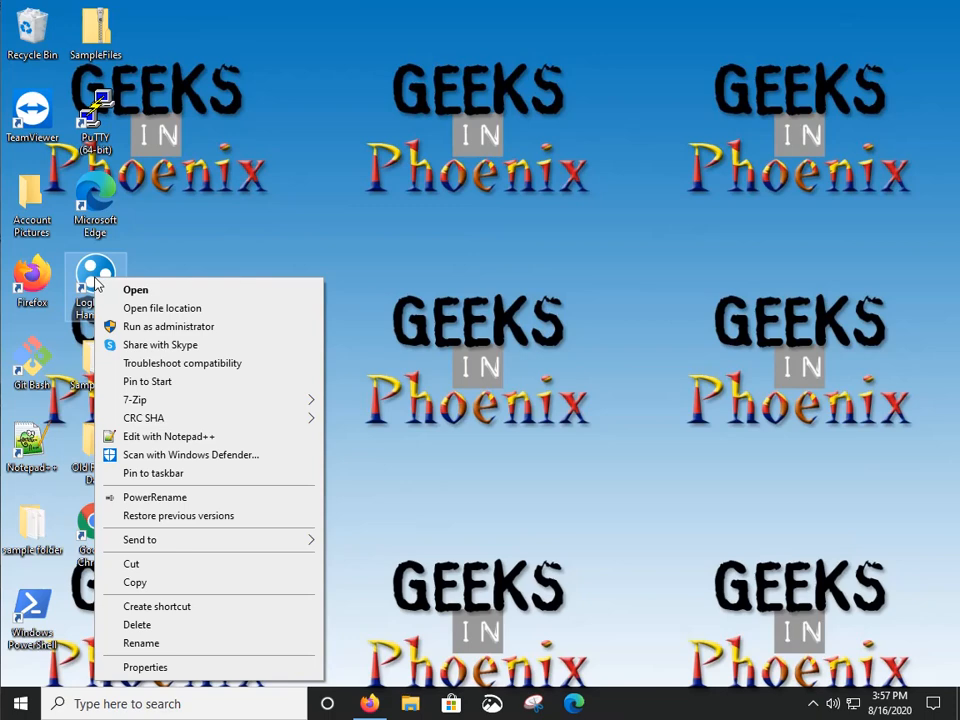
left_click(165, 388)
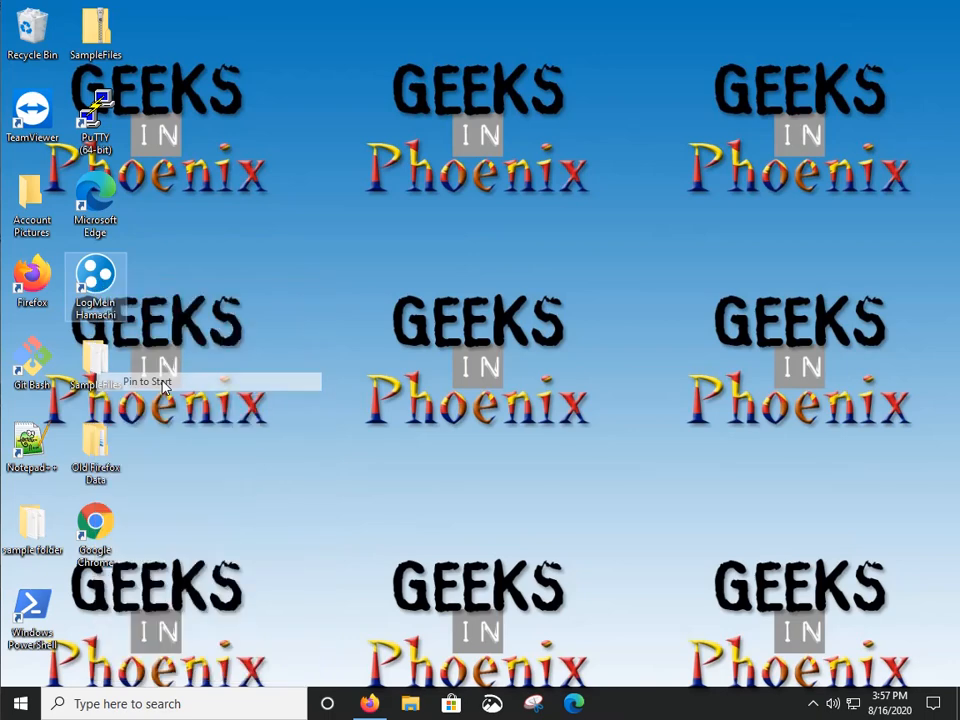
left_click(21, 706)
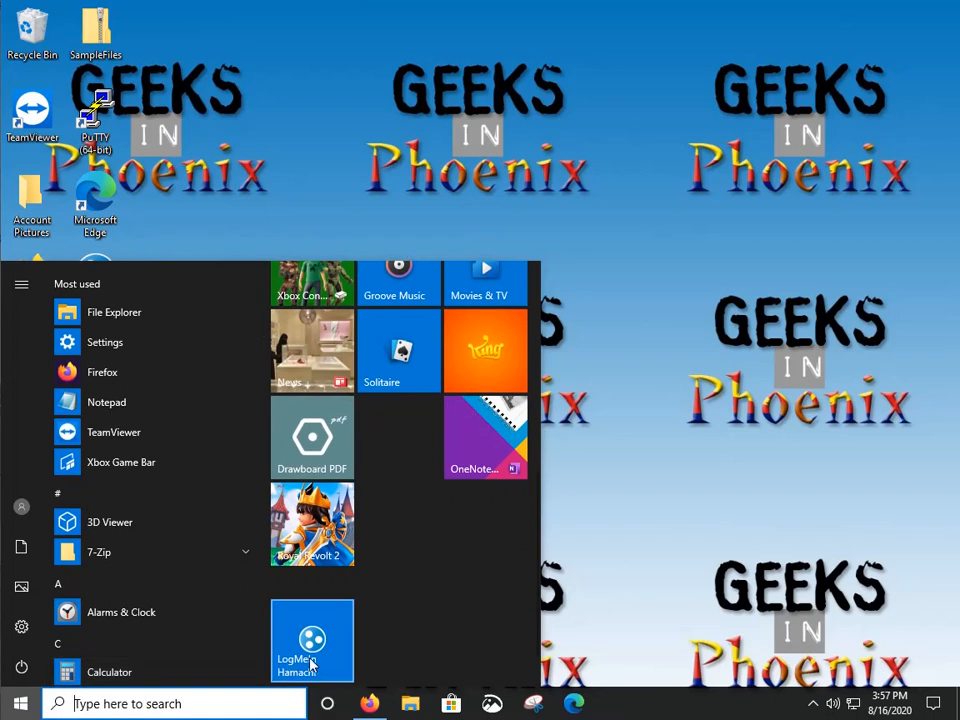
left_click_drag(312, 665, 415, 558)
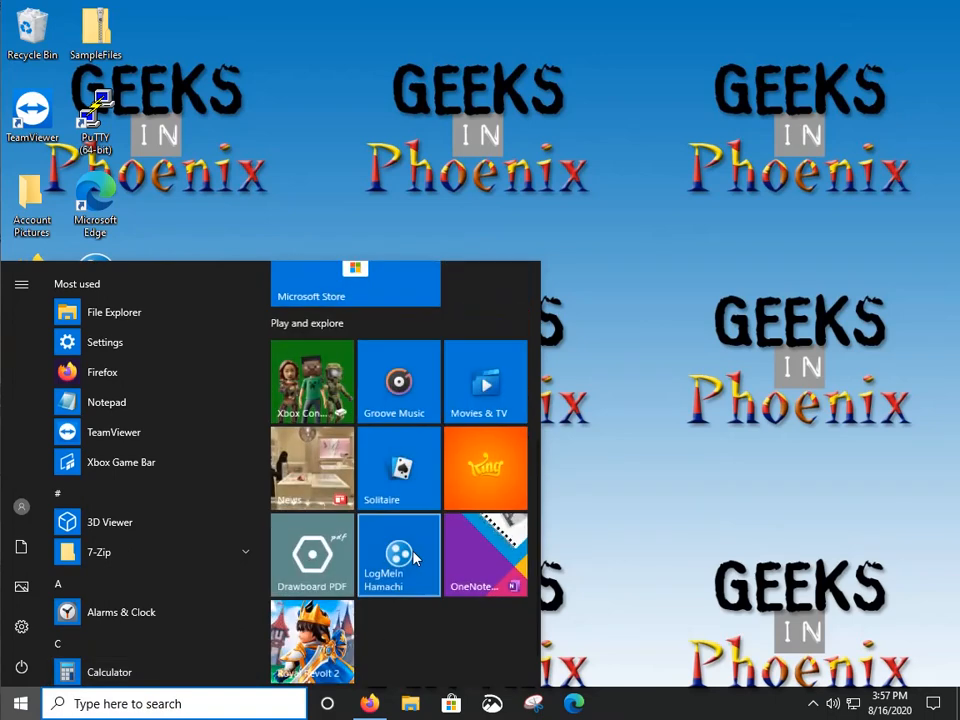
- Unpin the LogMeIn Hamachi tile from Start and close the Start menu
right_click(405, 561)
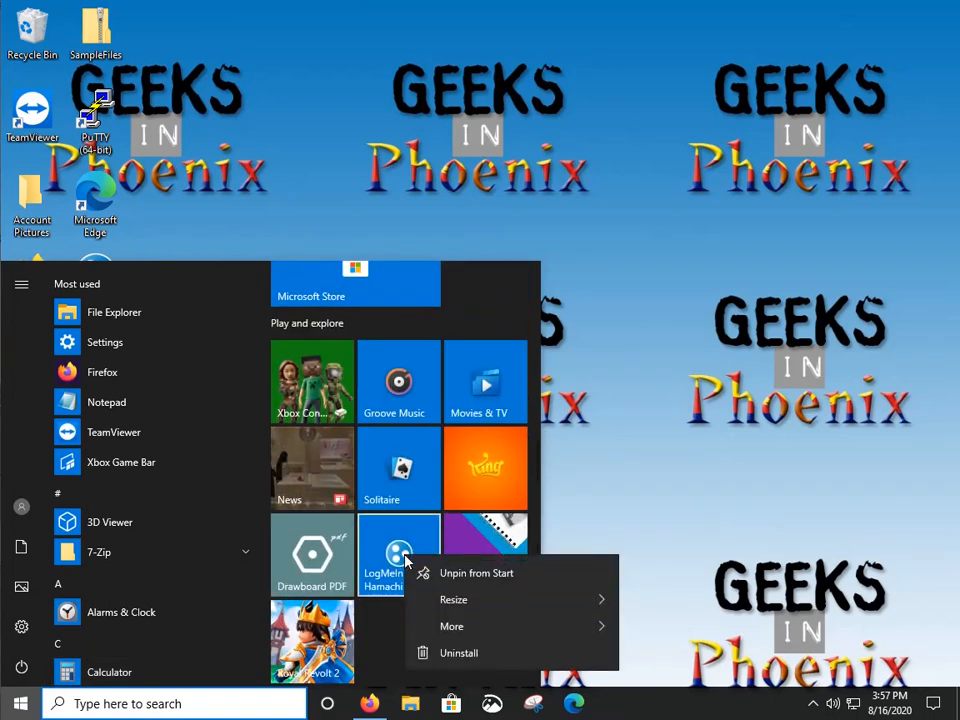
left_click(458, 573)
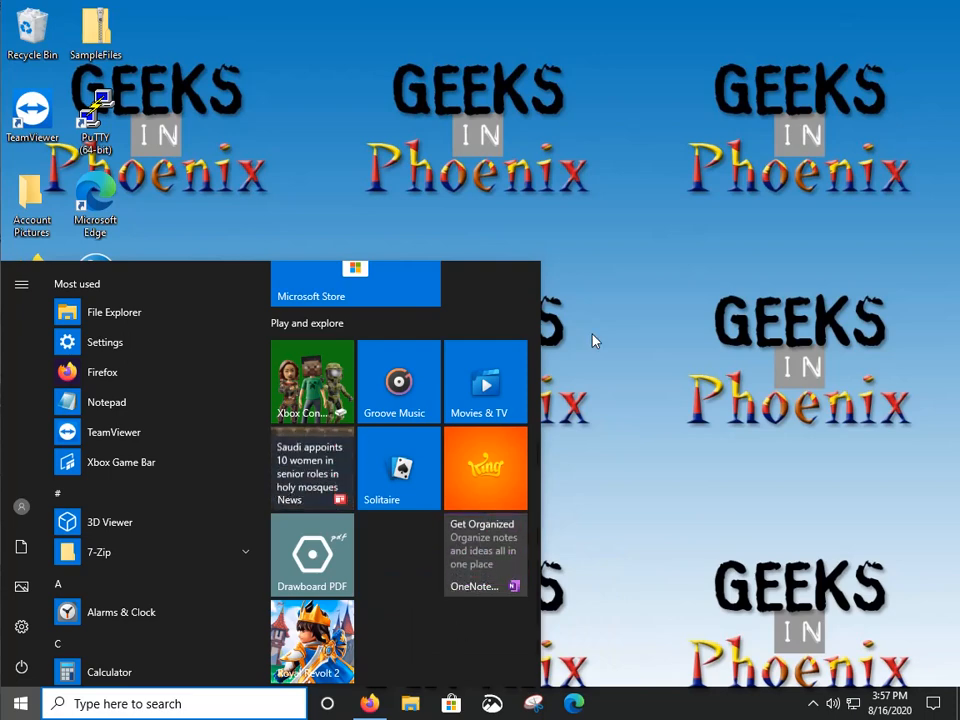
left_click(600, 334)
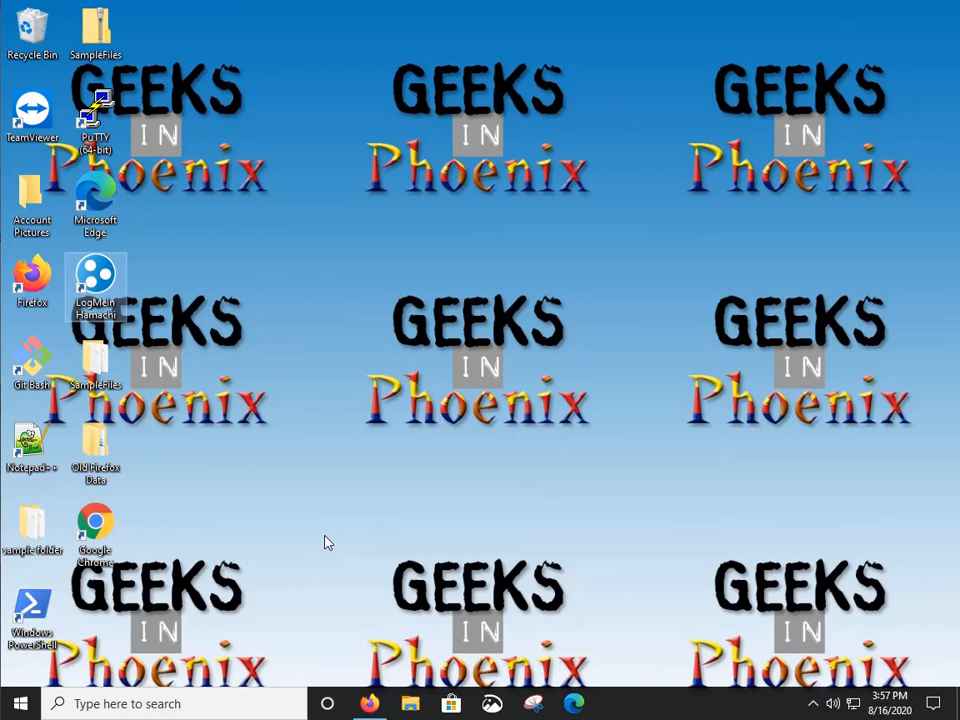
- Examine the pinning options, recent files and additional commands available for Notepad in the Start menu's most used apps
left_click(20, 703)
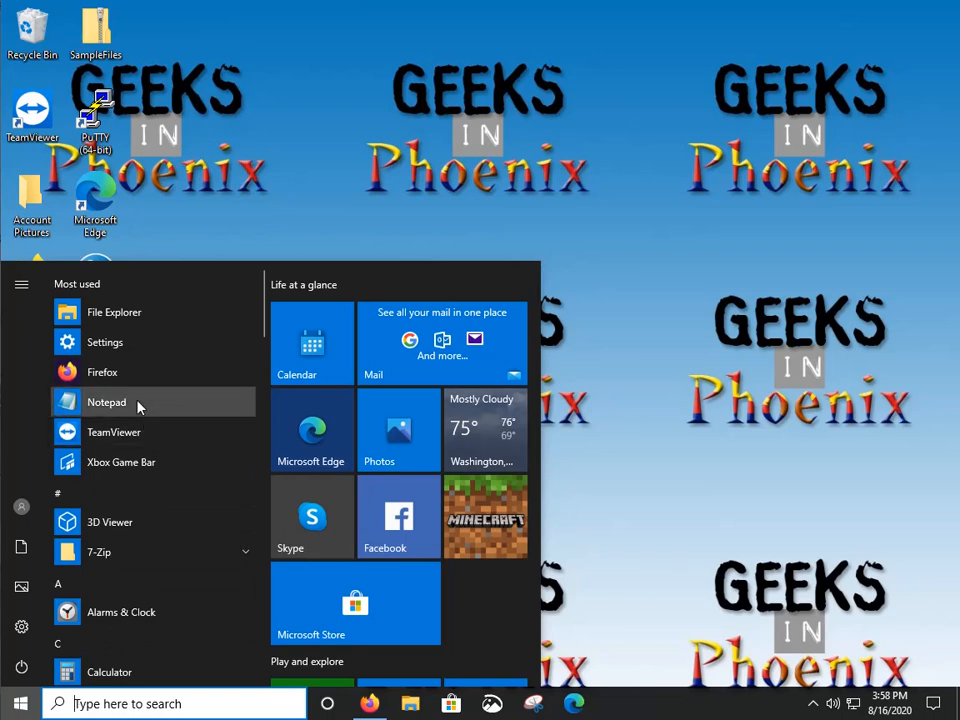
right_click(138, 406)
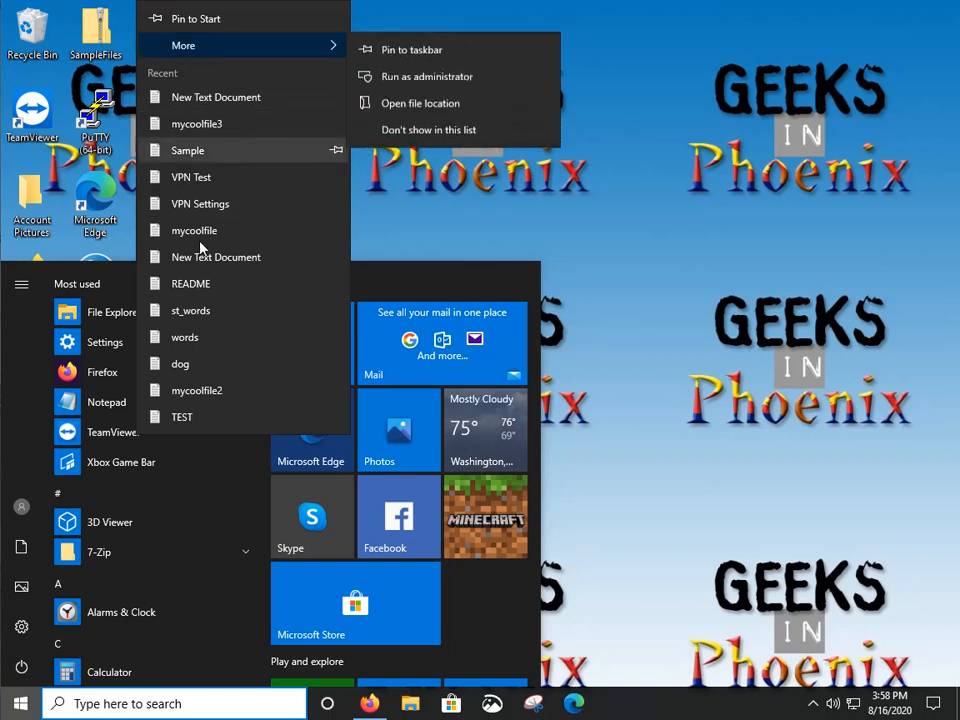
mouse_move(328, 55)
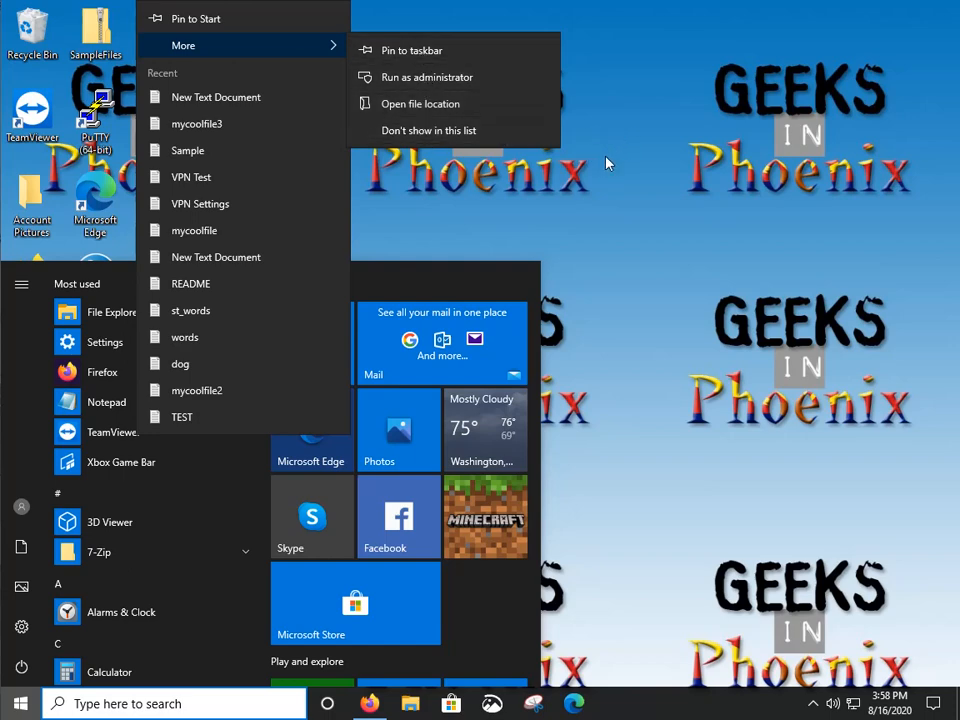
key("Escape")
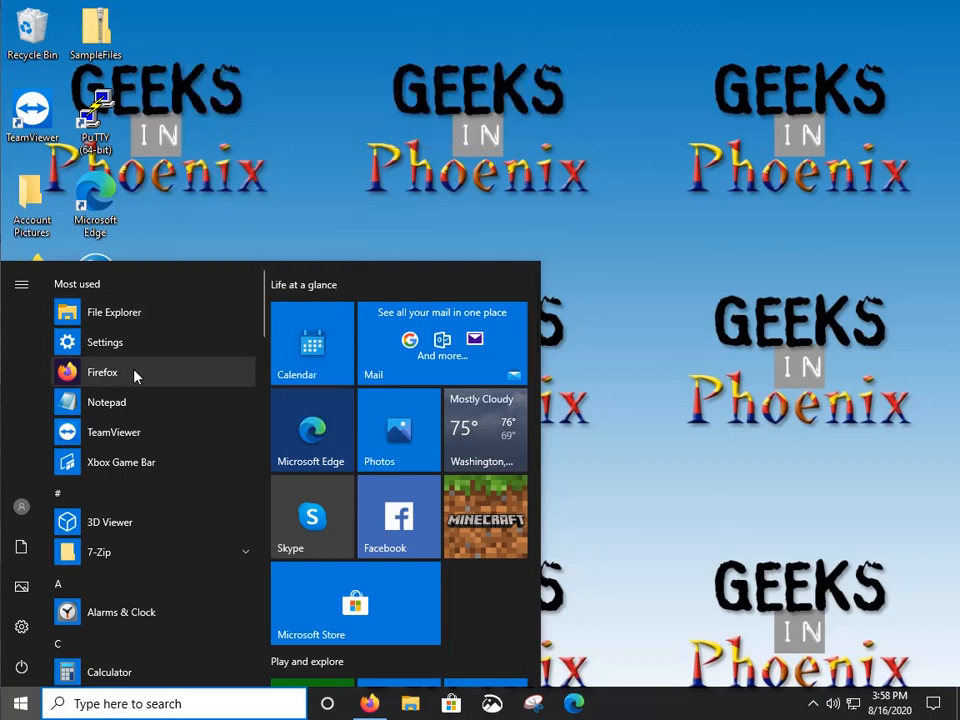
- Find Candy Crush Soda Saga in the Start app list and check its unpin and uninstall options
scroll(165, 540, "down", 3)
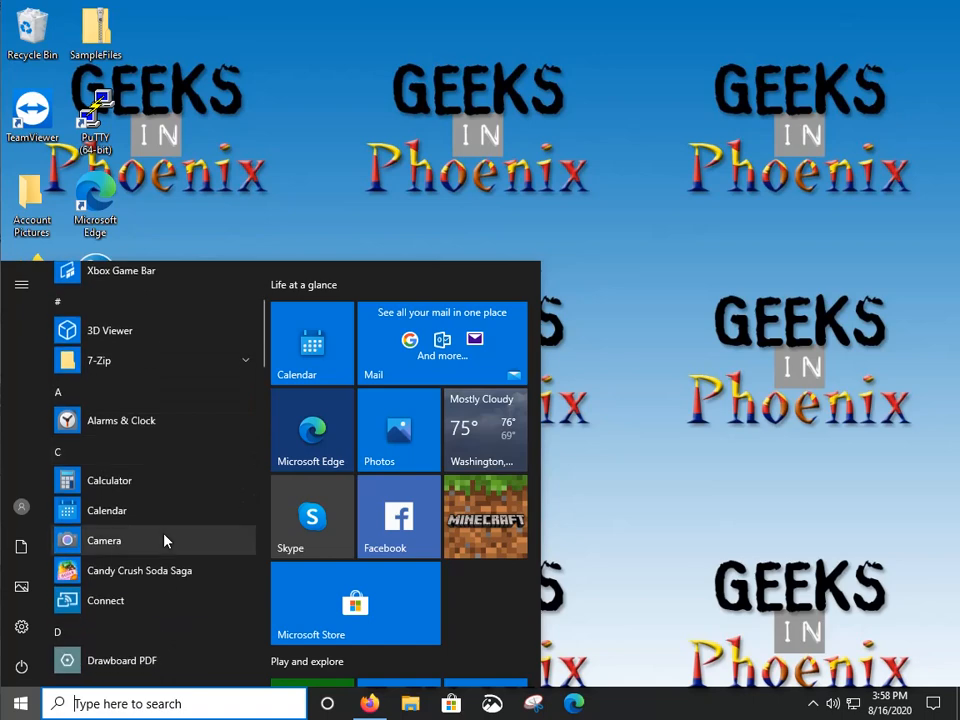
scroll(165, 540, "down", 1)
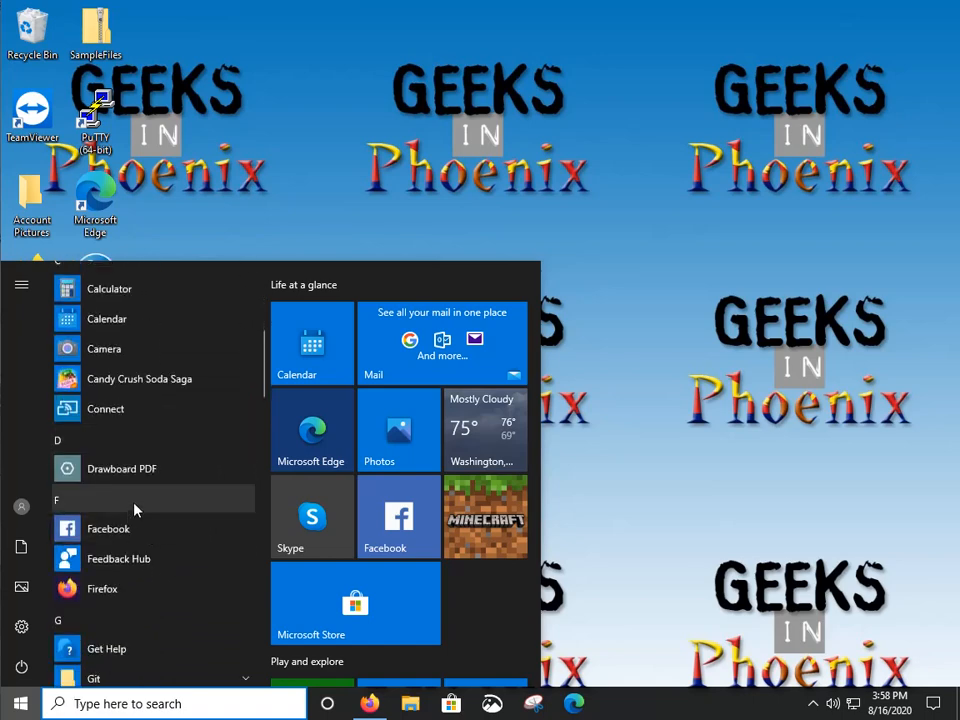
right_click(124, 386)
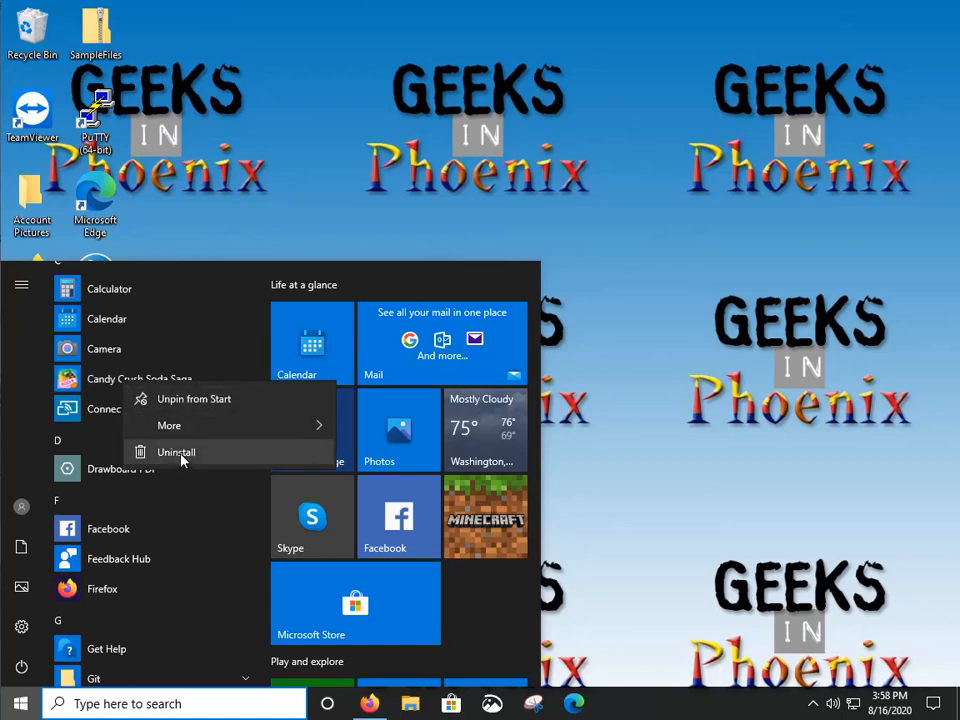
left_click(621, 261)
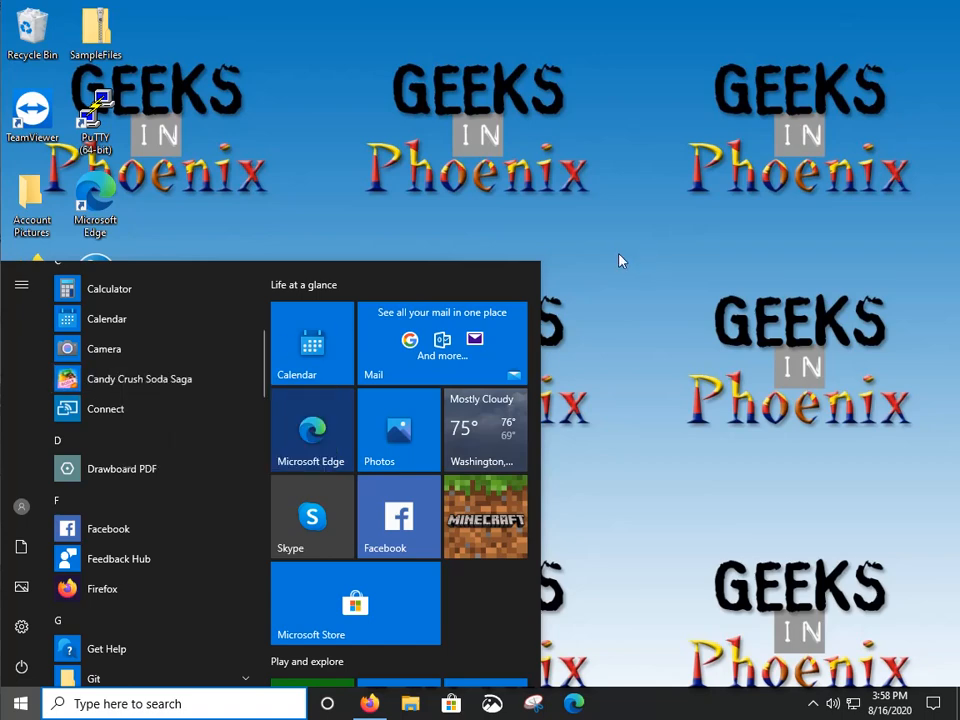
left_click(620, 261)
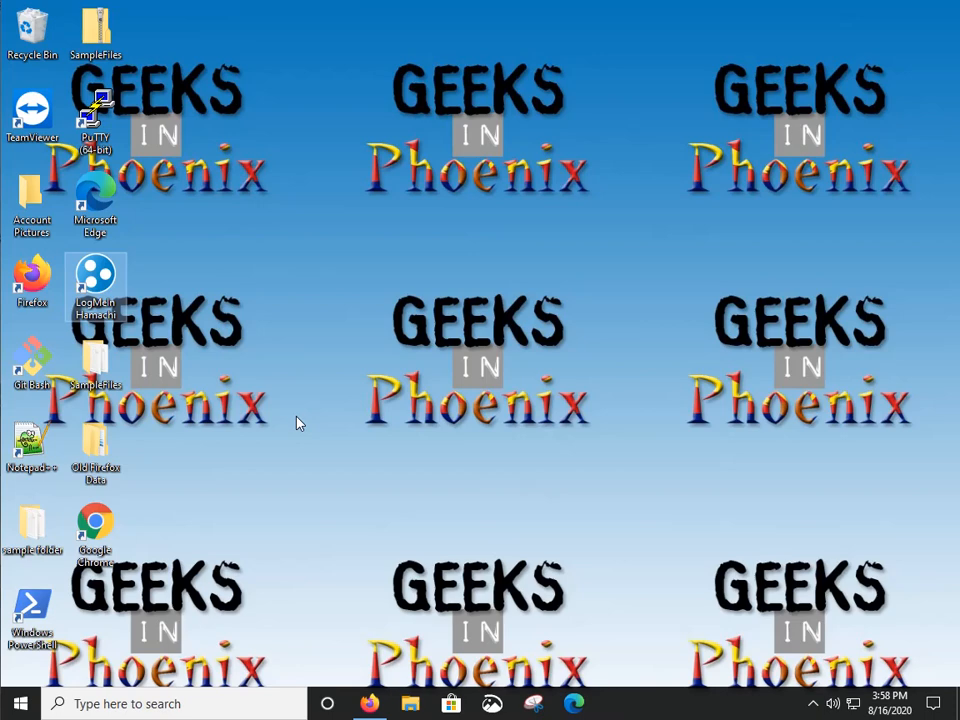
left_click(20, 704)
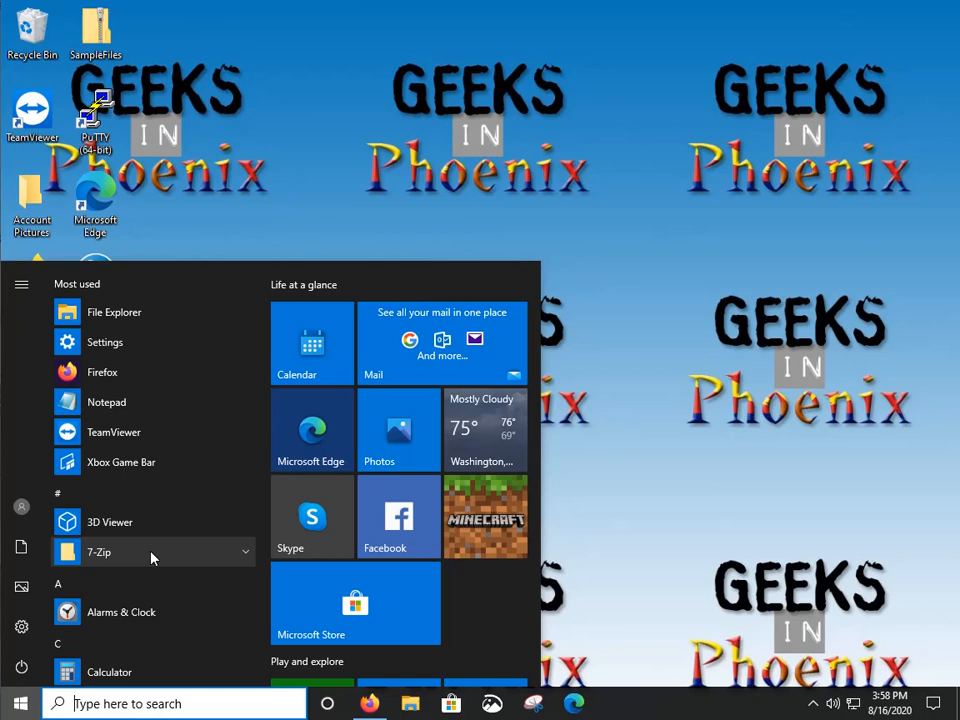
left_click(588, 568)
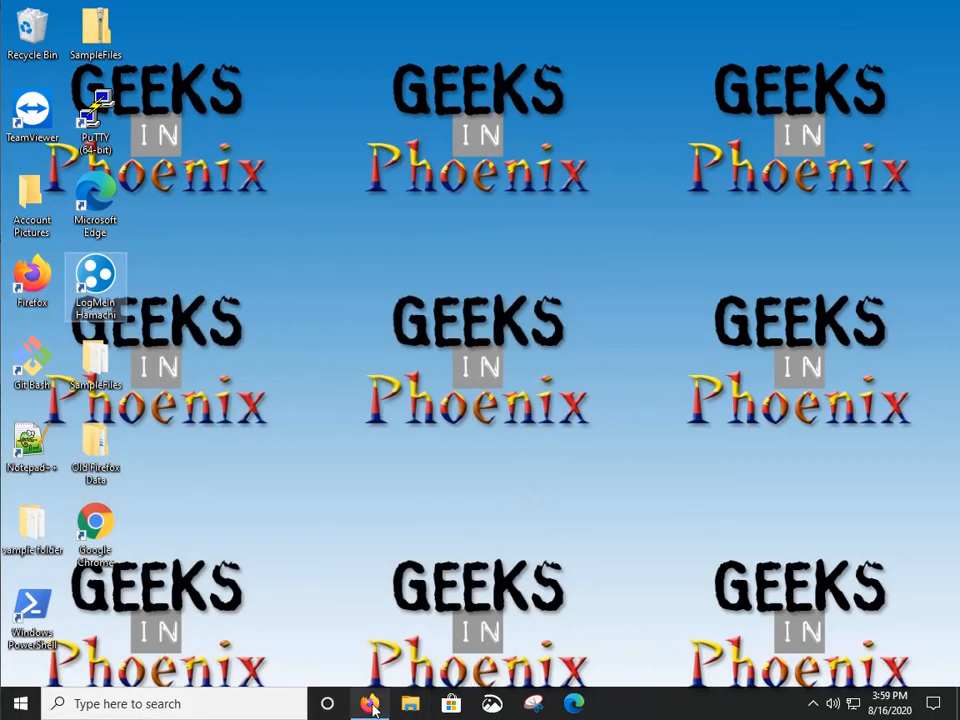
- Switch to Firefox and find the system and user App list locations in the Start menu blog article
left_click(369, 703)
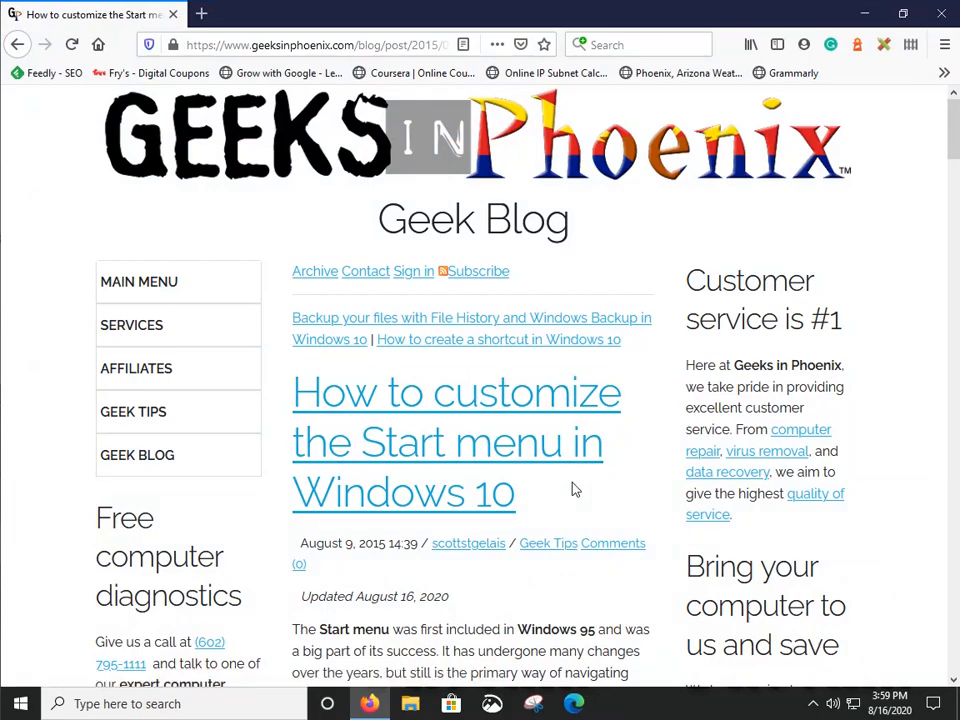
scroll(573, 489, "down", 9)
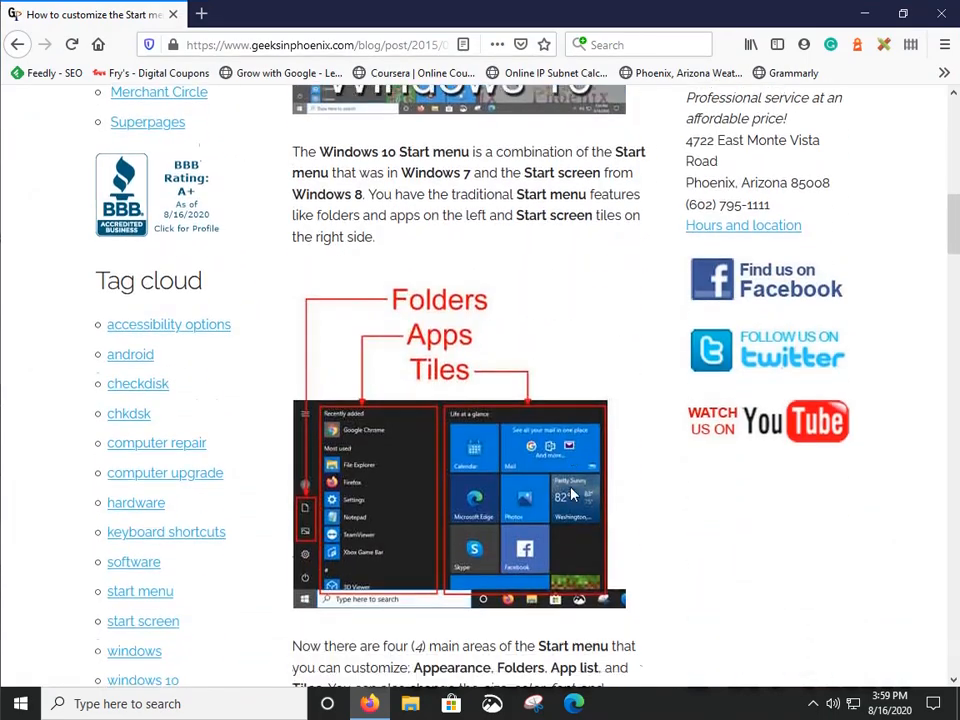
scroll(573, 493, "down", 13)
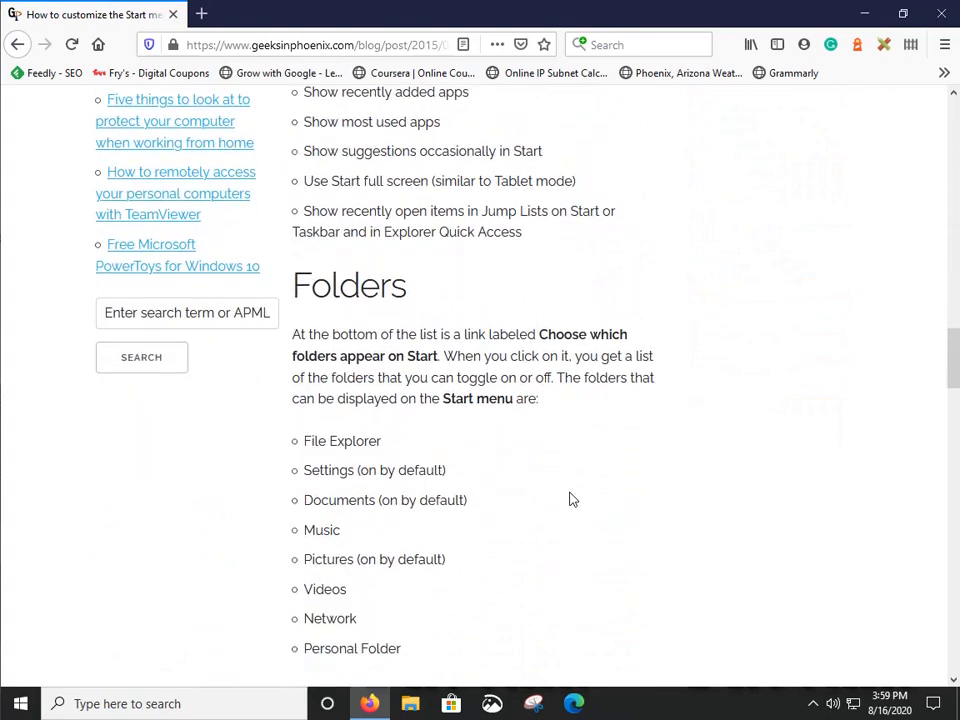
scroll(571, 494, "down", 11)
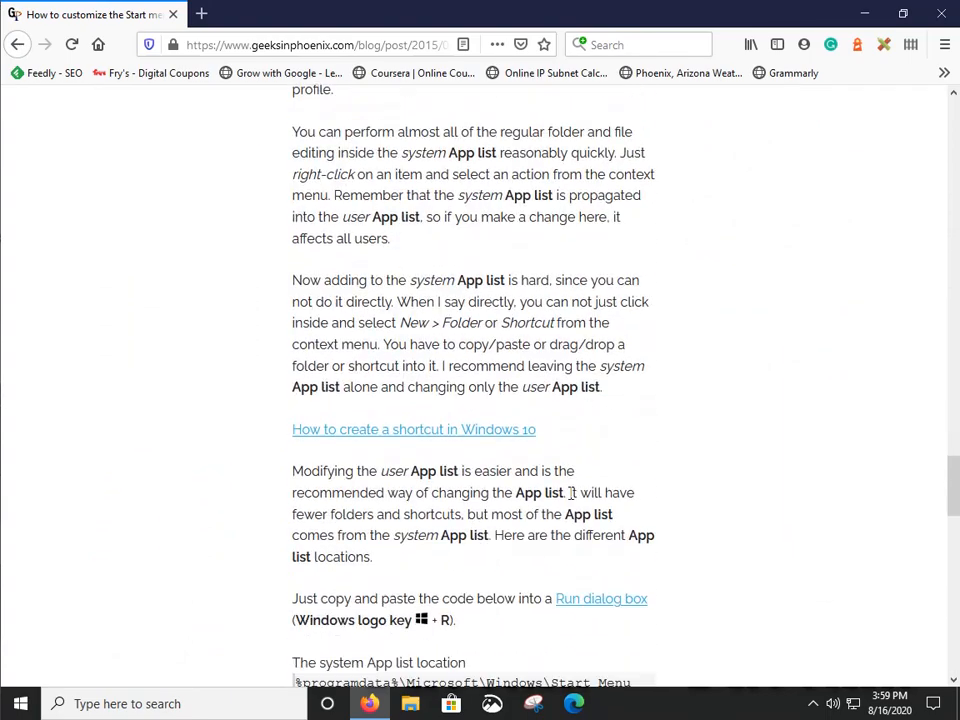
scroll(571, 494, "down", 3)
scroll(569, 496, "up", 1)
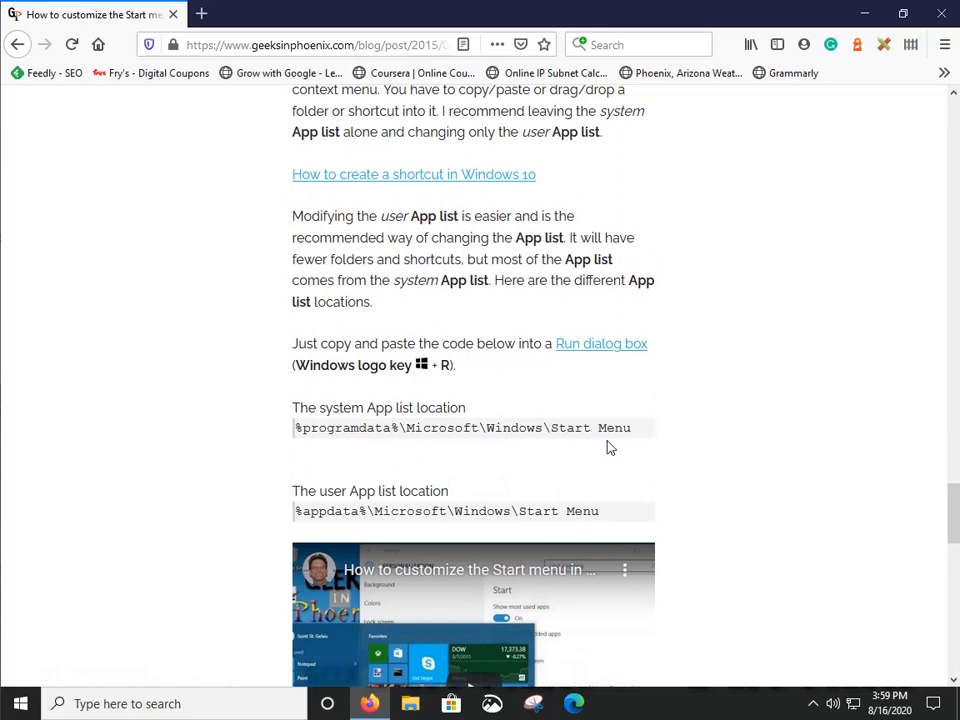
- Run %programdata%\Microsoft\Windows\Start Menu, minimize the browser, and open the Programs folder inside that location
key("super+r")
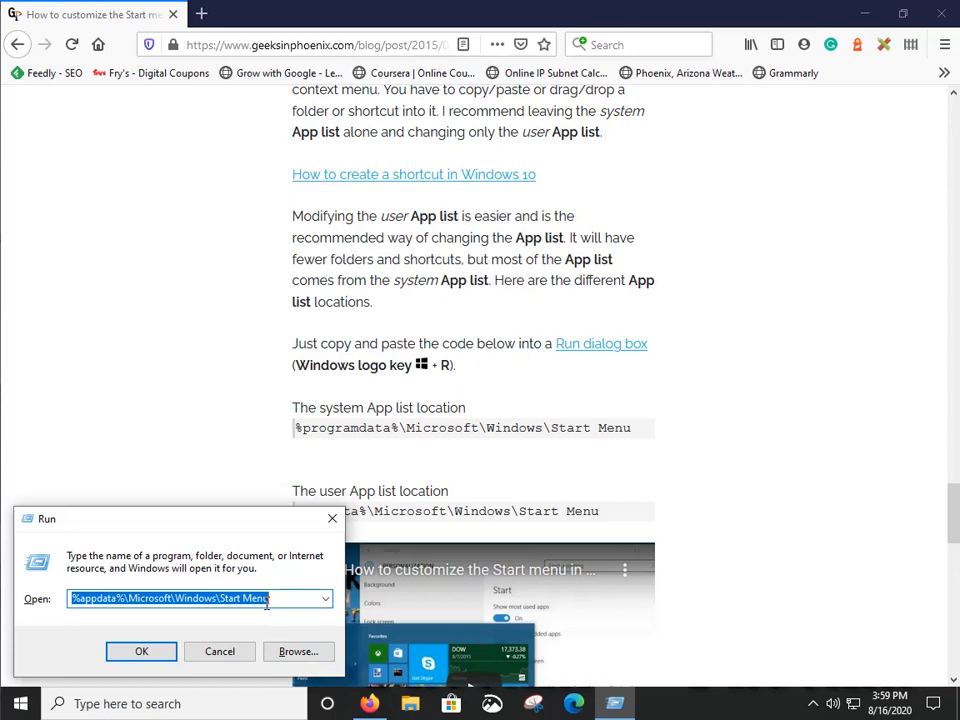
scroll(267, 604, "down", 1)
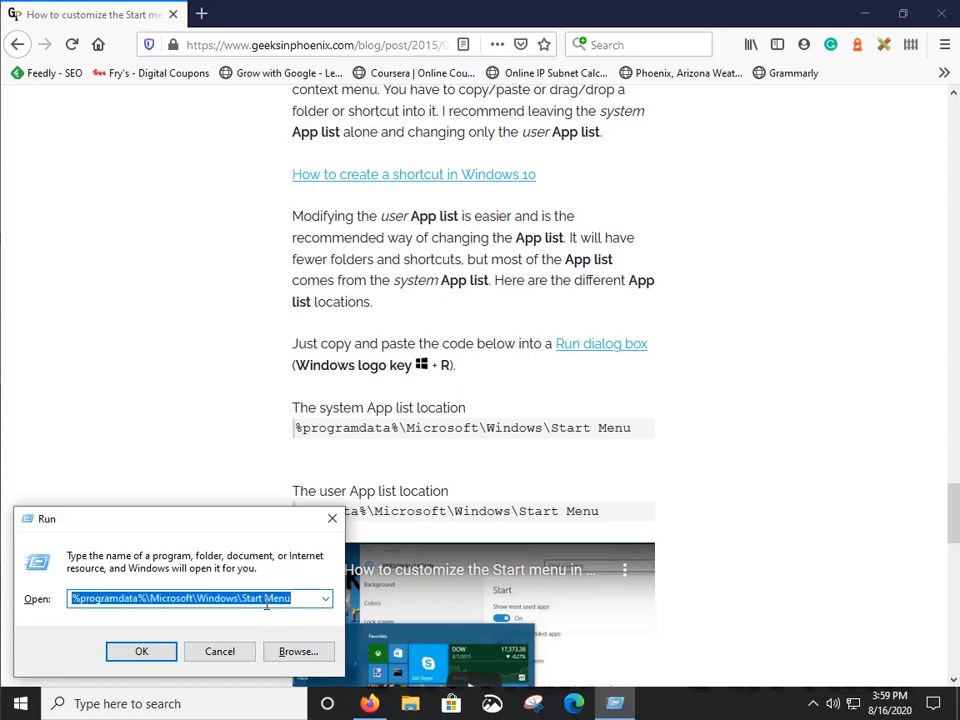
left_click(145, 660)
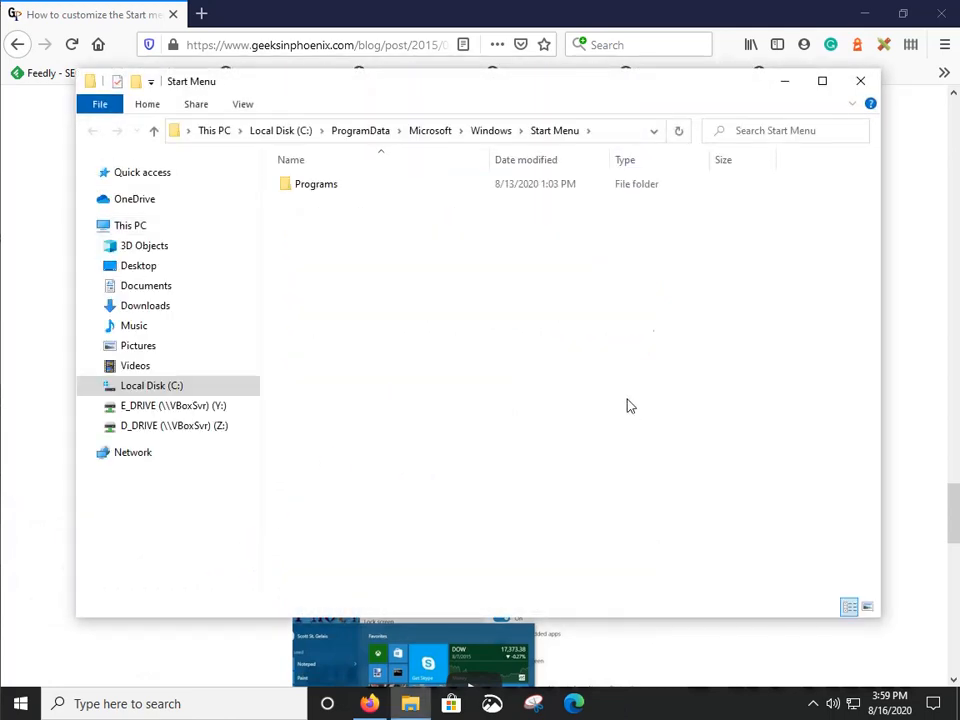
left_click(866, 14)
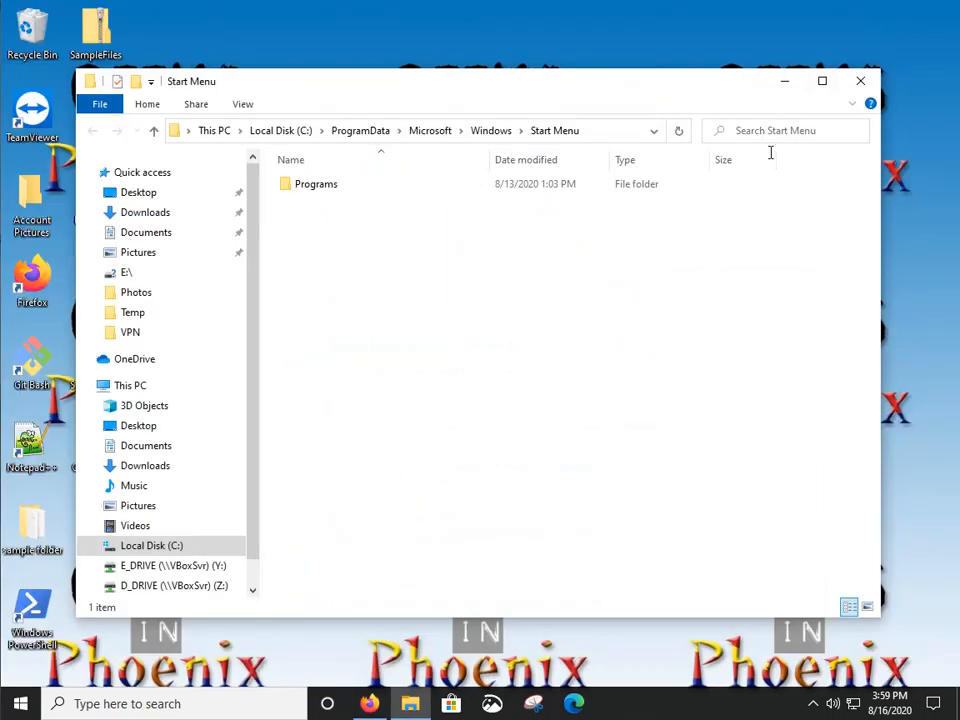
double_click(294, 186)
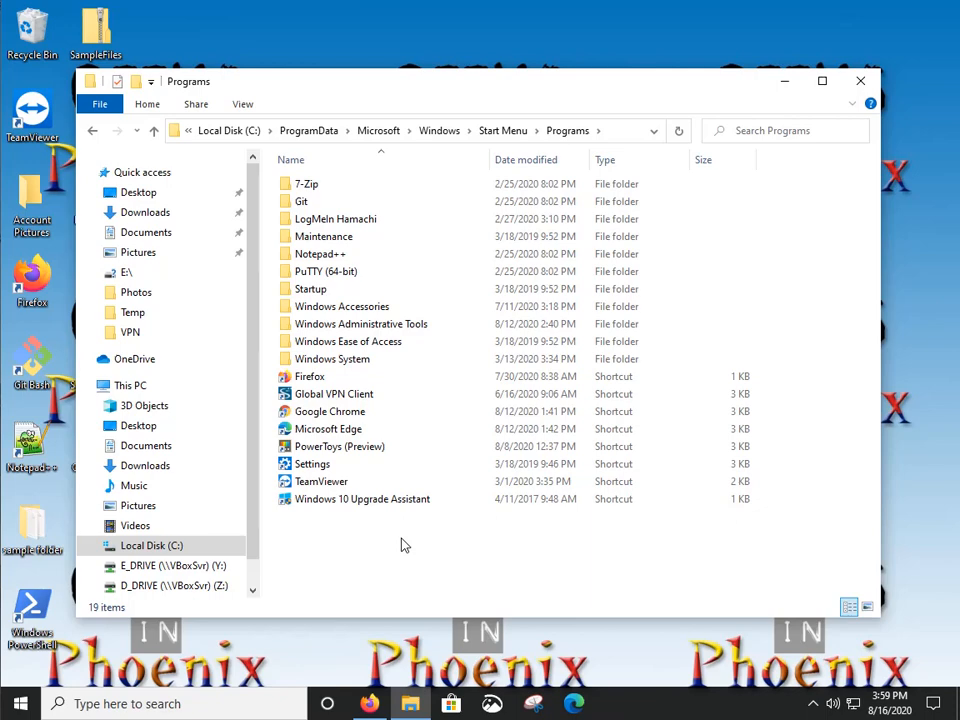
- Check which new items the system Programs folder allows, compare its contents with the Start app list, and close the folder
right_click(372, 543)
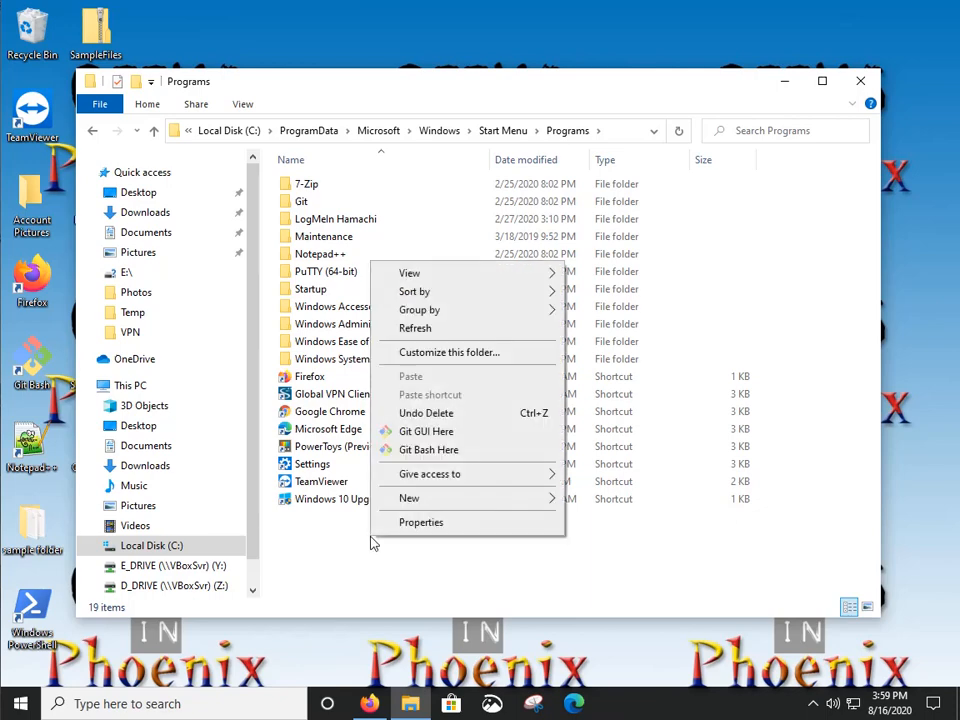
mouse_move(431, 499)
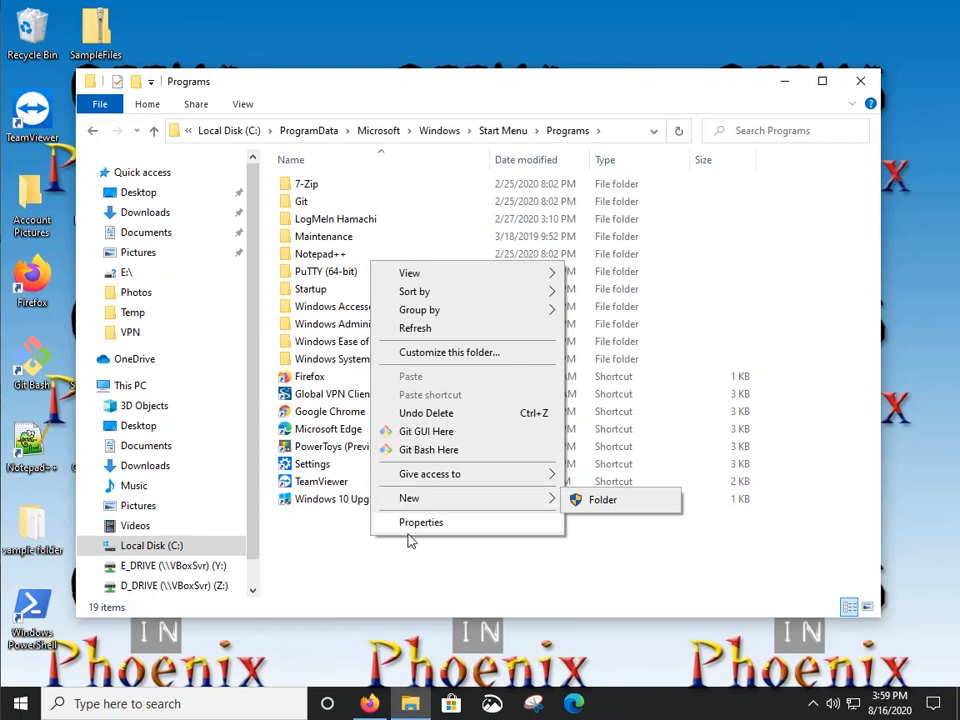
left_click(335, 551)
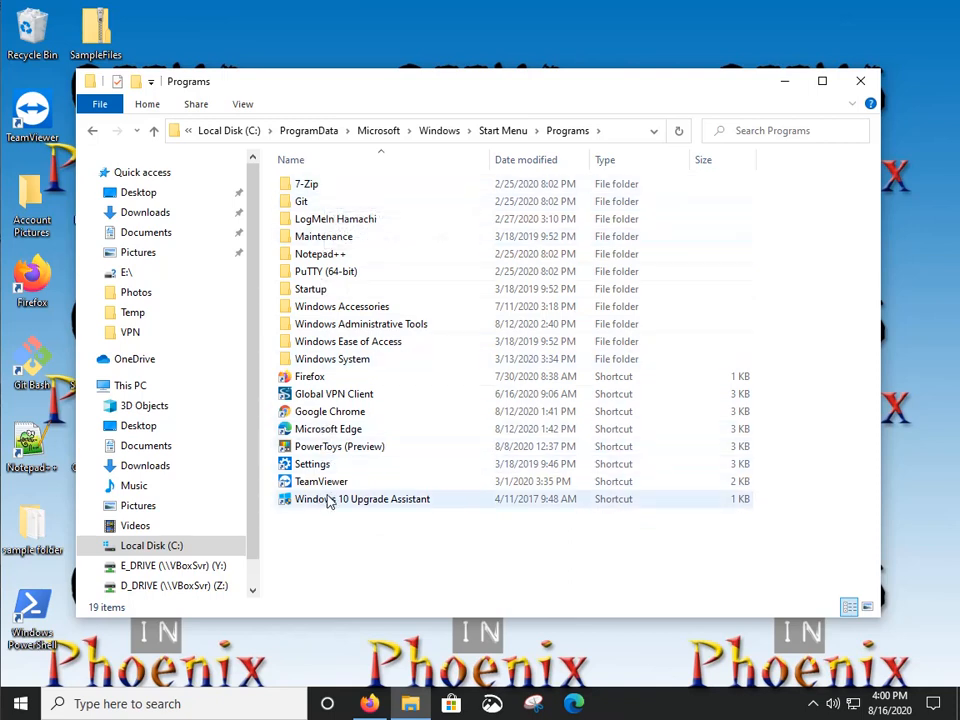
left_click(29, 712)
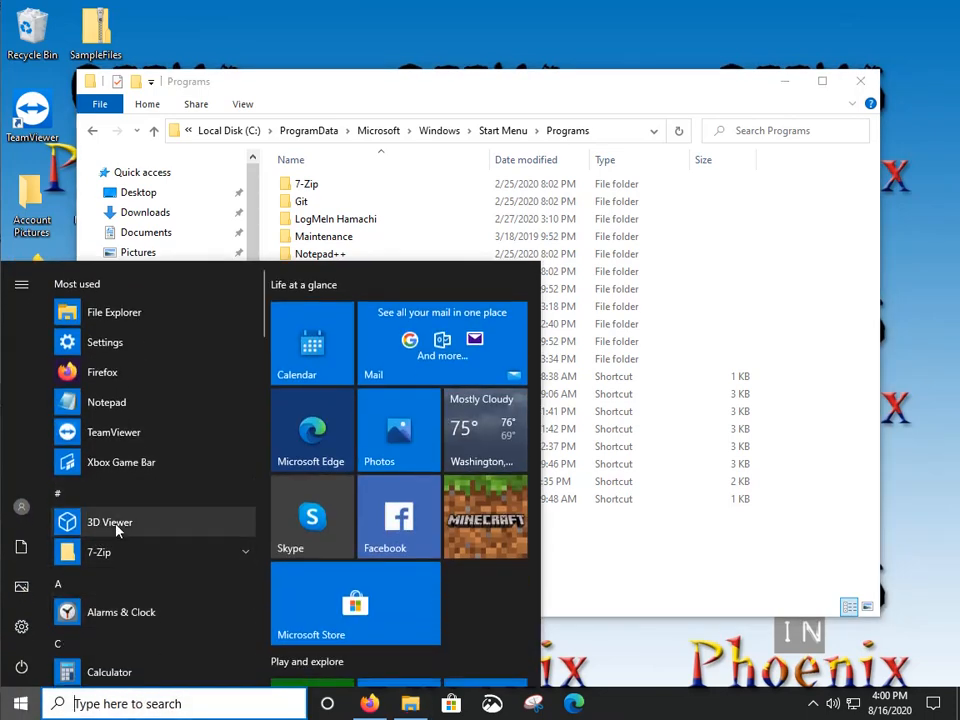
left_click(686, 551)
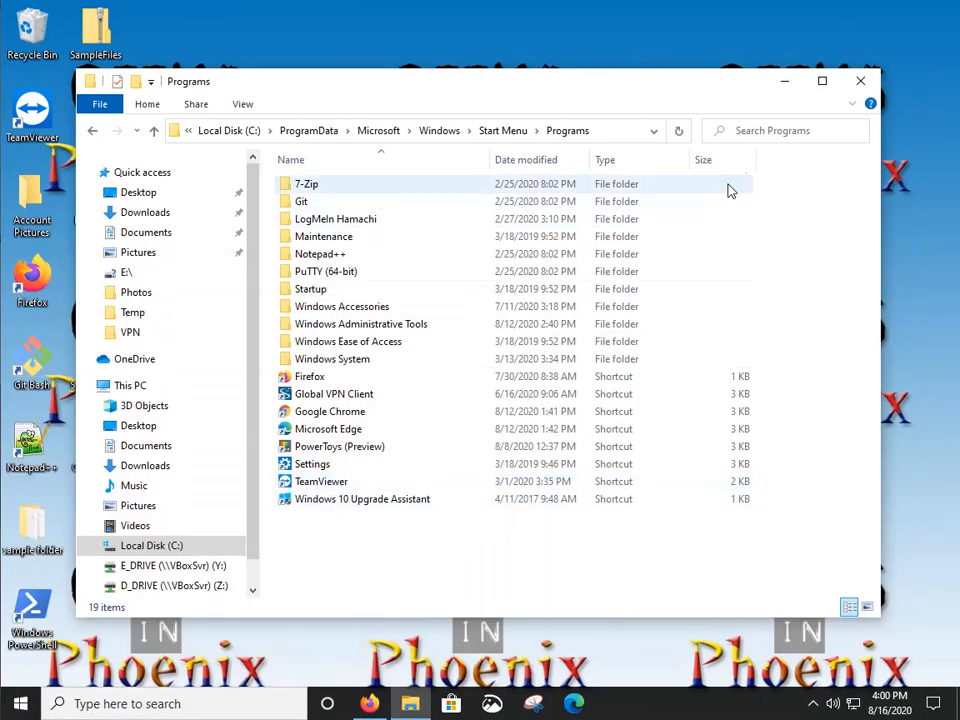
left_click(860, 82)
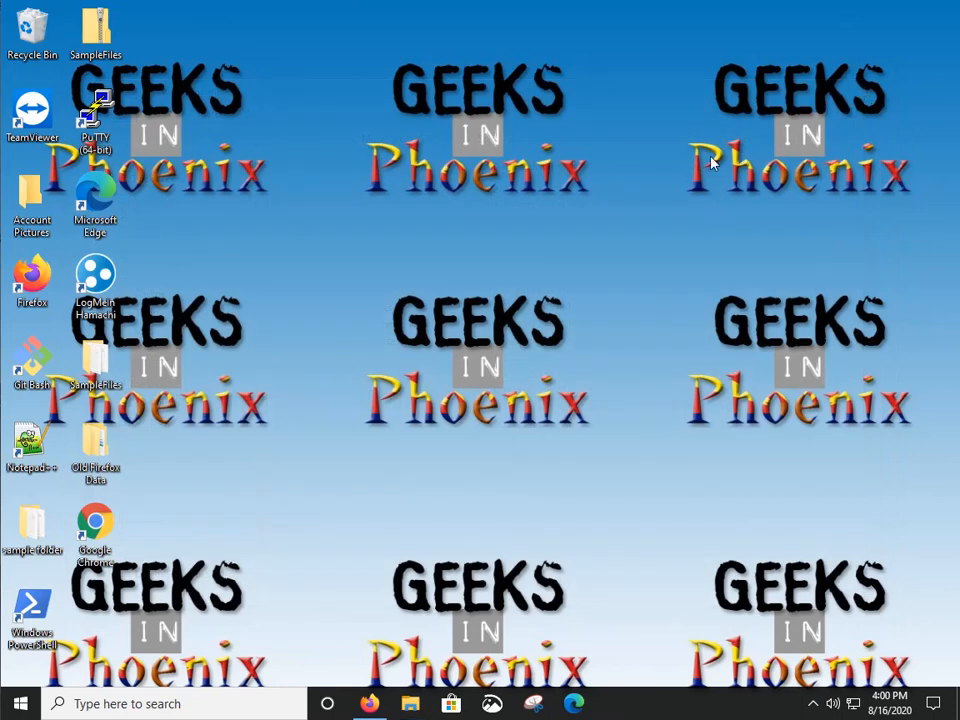
- Run %appdata%\Microsoft\Windows\Start Menu and open the user's Programs folder
key("super+r")
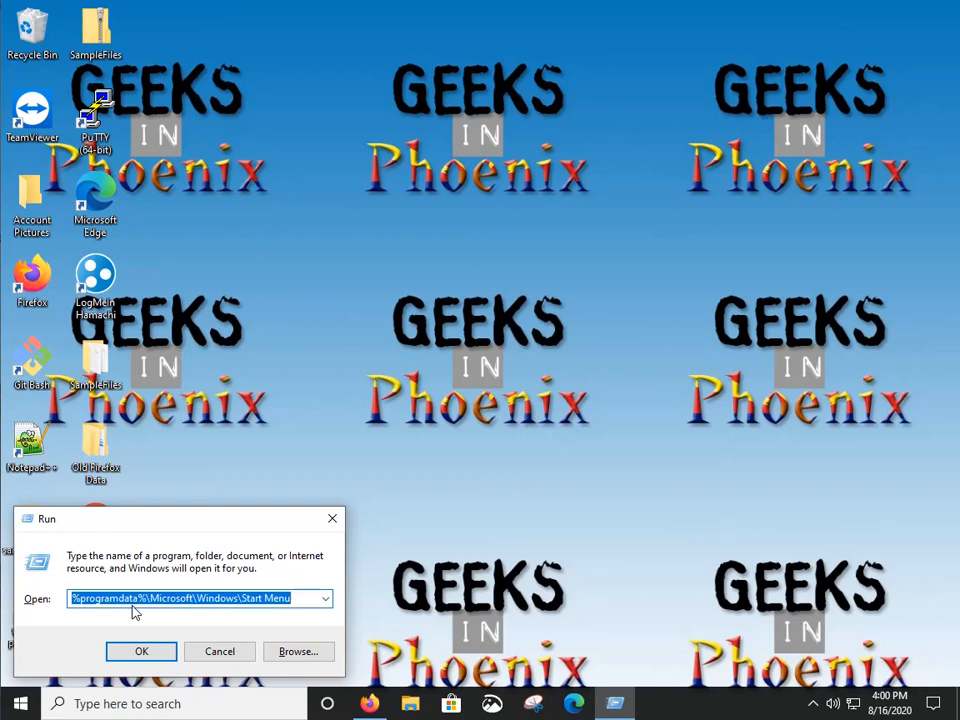
key("Down")
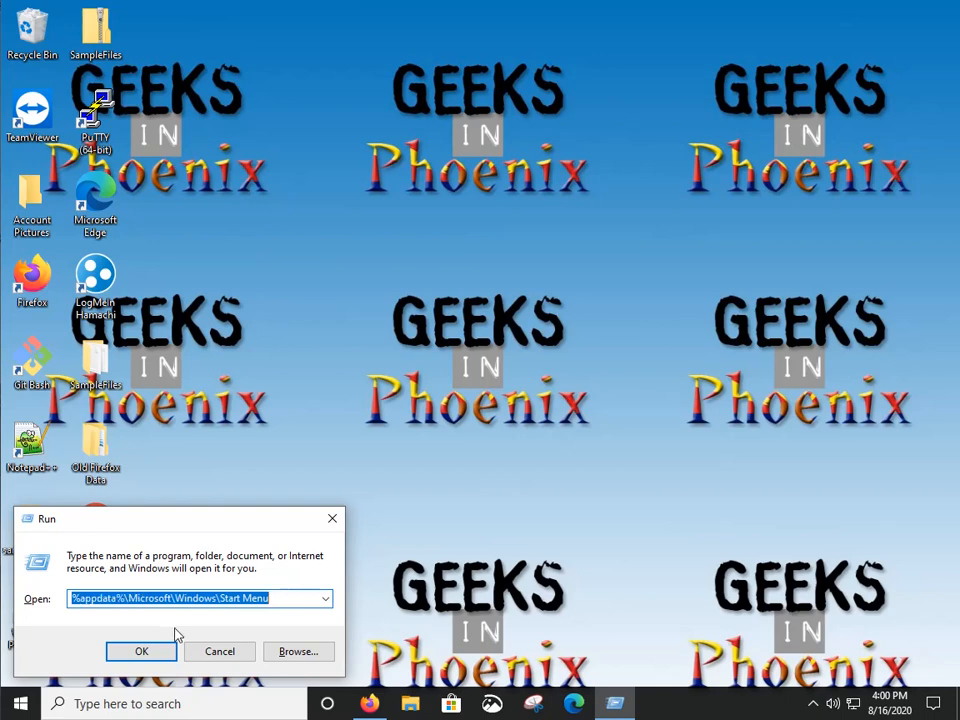
left_click(142, 652)
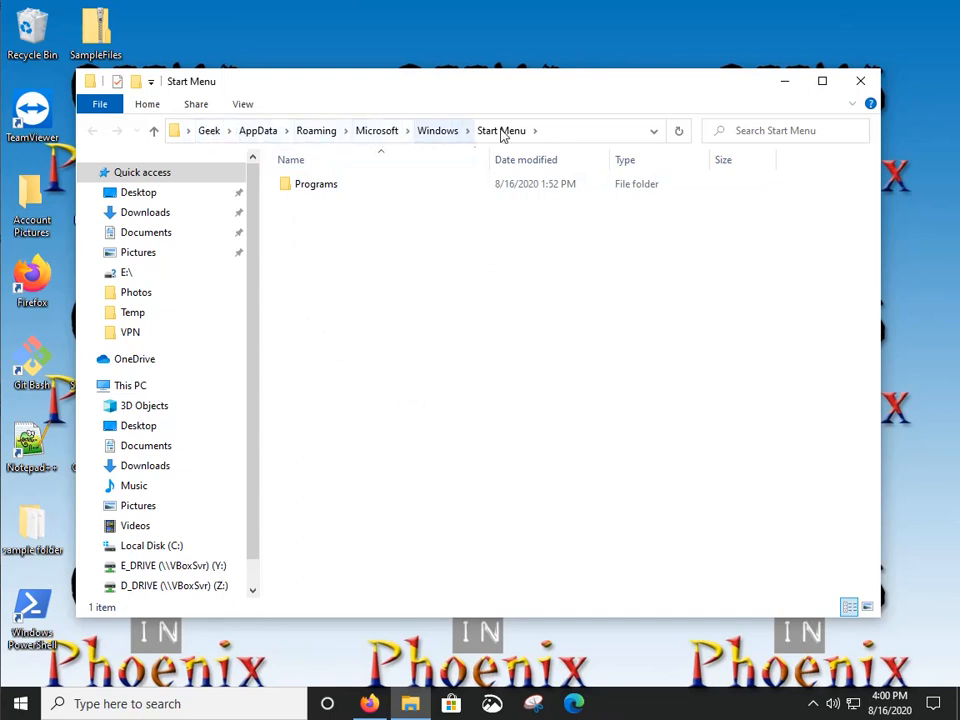
double_click(309, 190)
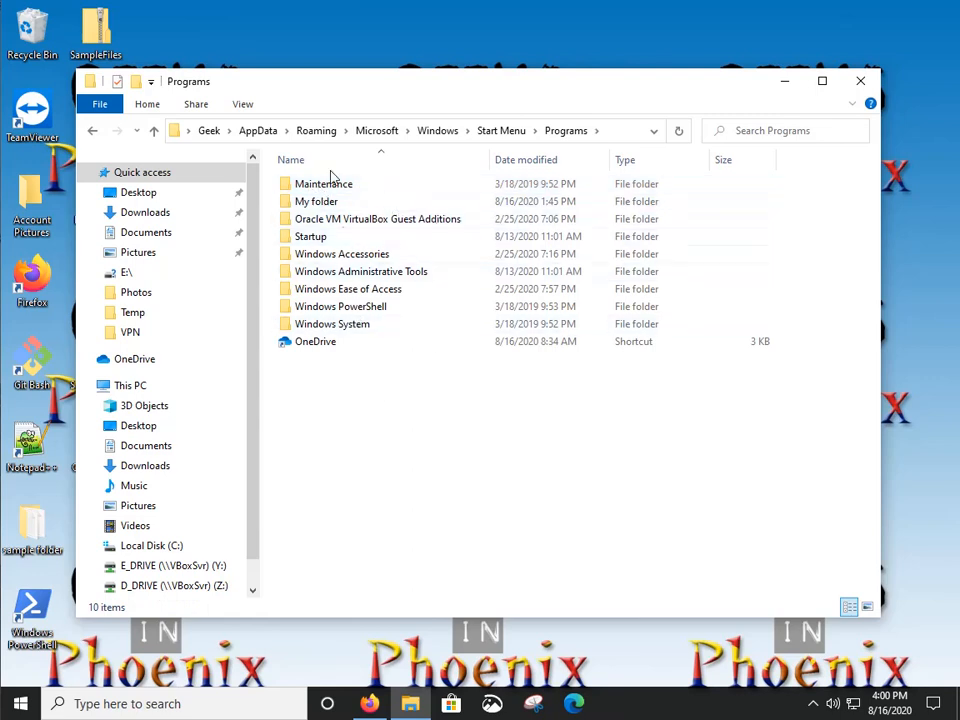
- Start creating a new shortcut in the user's Programs folder
right_click(320, 389)
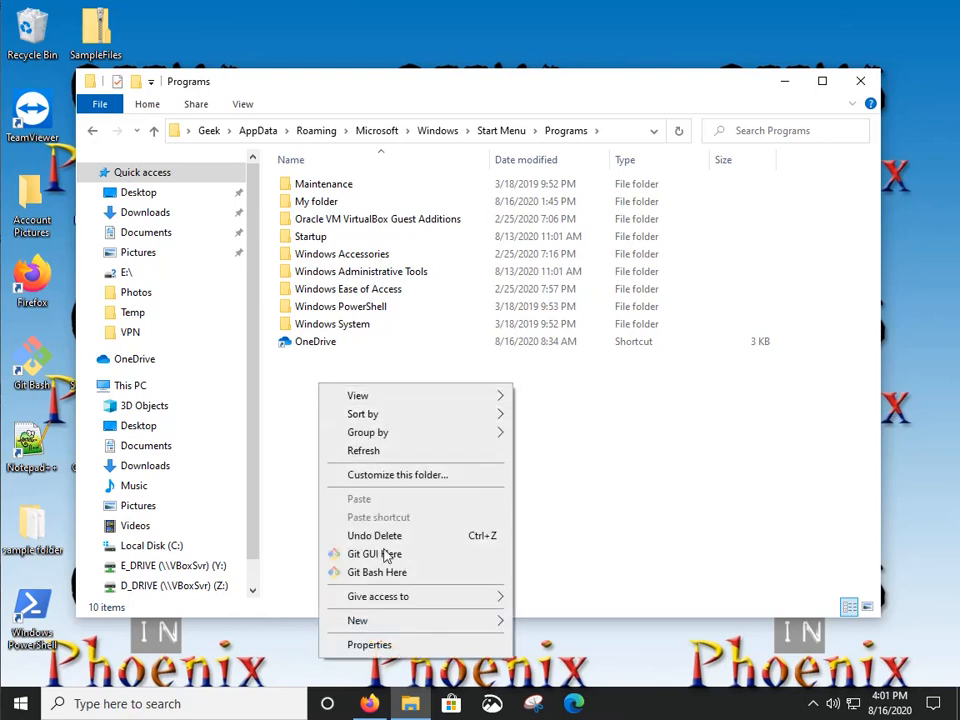
mouse_move(390, 627)
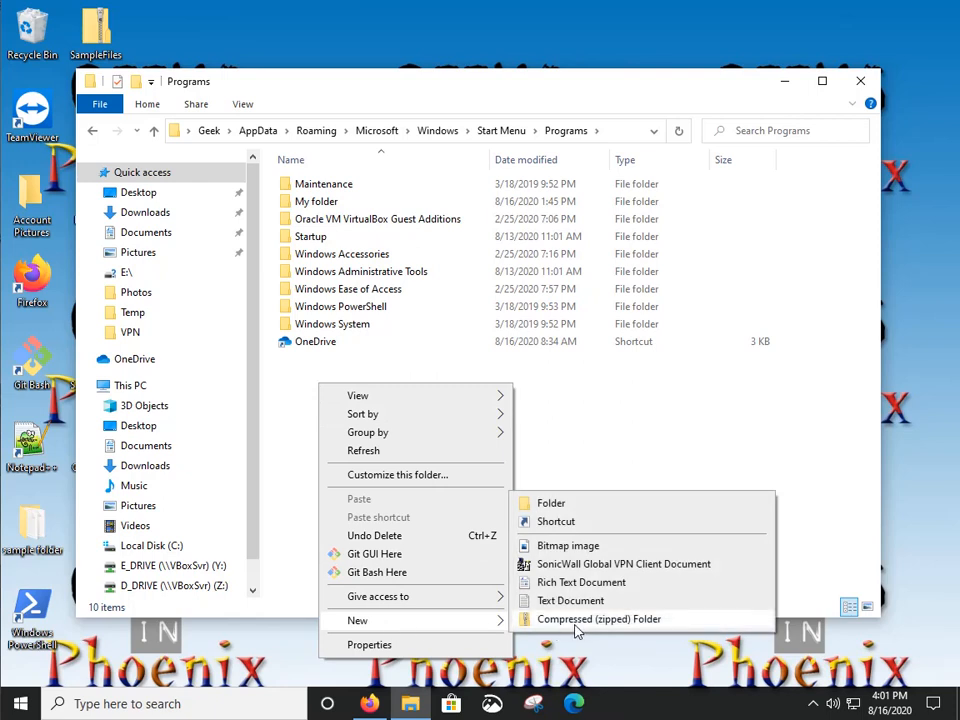
left_click(560, 523)
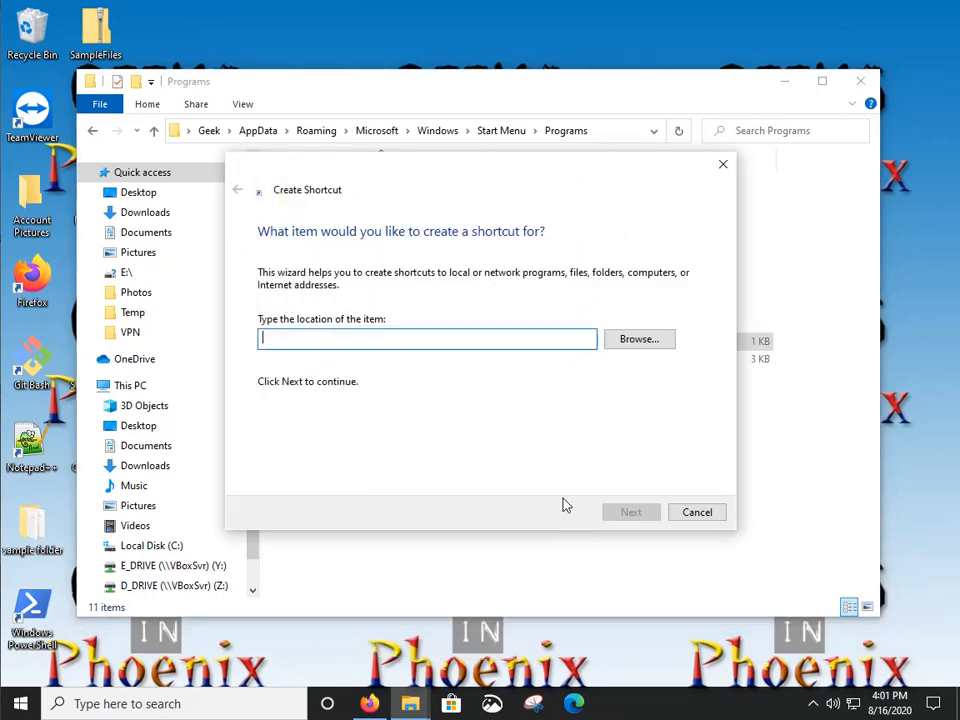
- Target the shortcut at wordpad in C:\Program Files (x86)\Windows NT\Accessories and finish it with the name wordpad
left_click(641, 341)
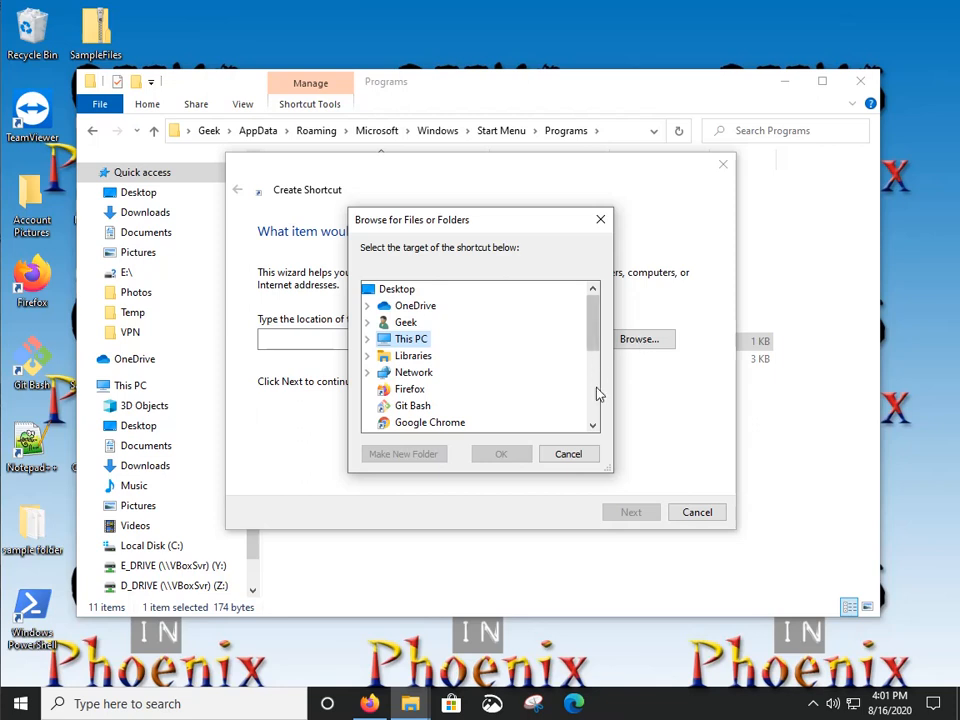
left_click(369, 340)
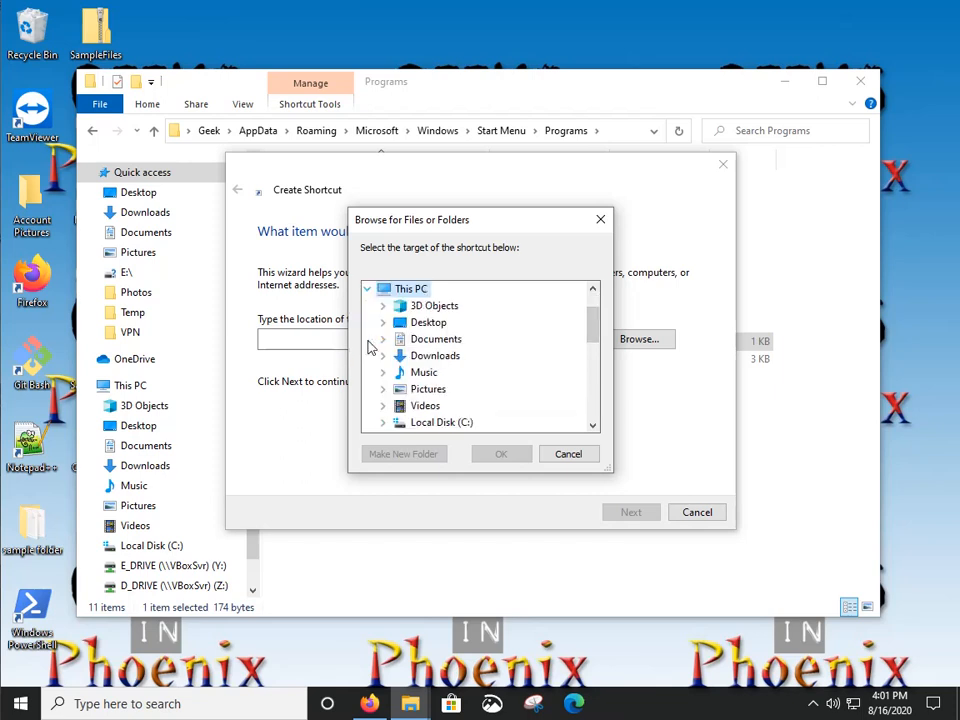
left_click(383, 422)
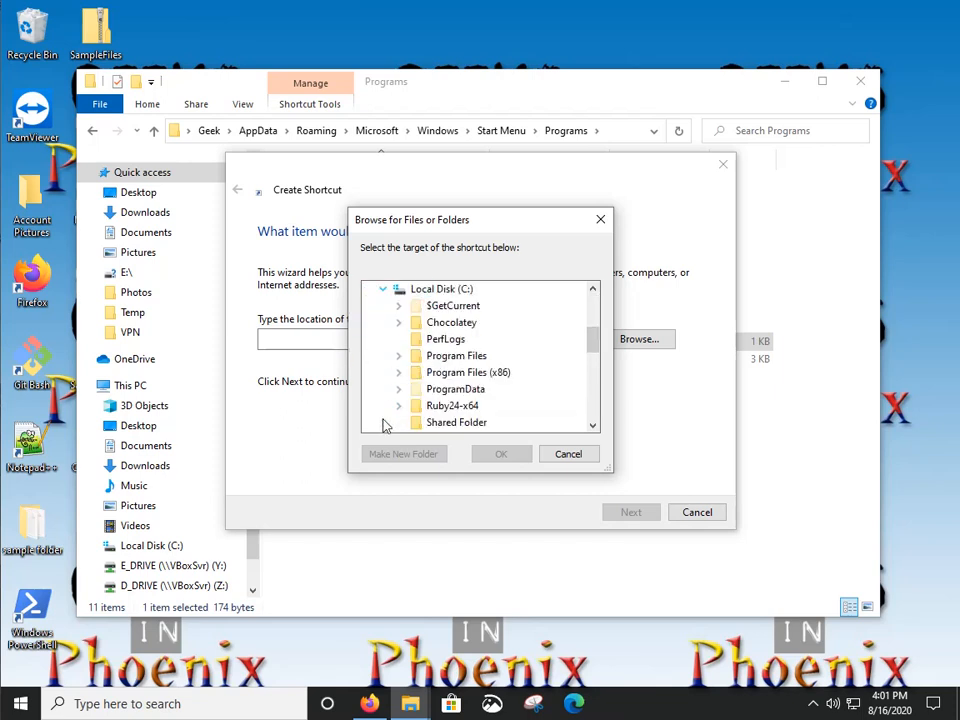
left_click(399, 373)
scroll(399, 373, "down", 1)
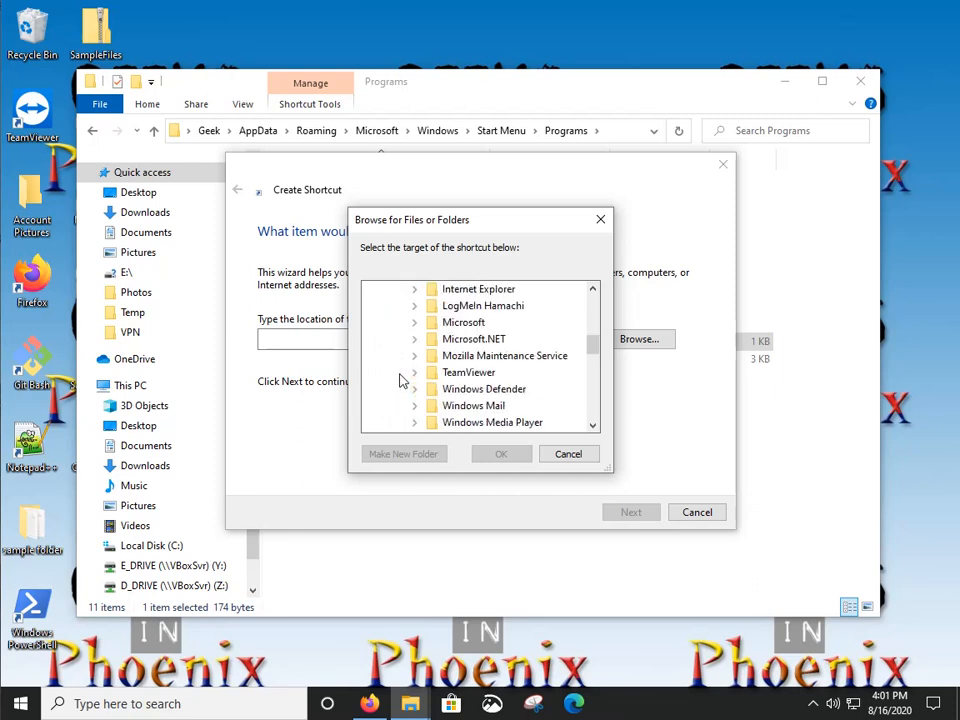
scroll(399, 380, "down", 1)
left_click(415, 408)
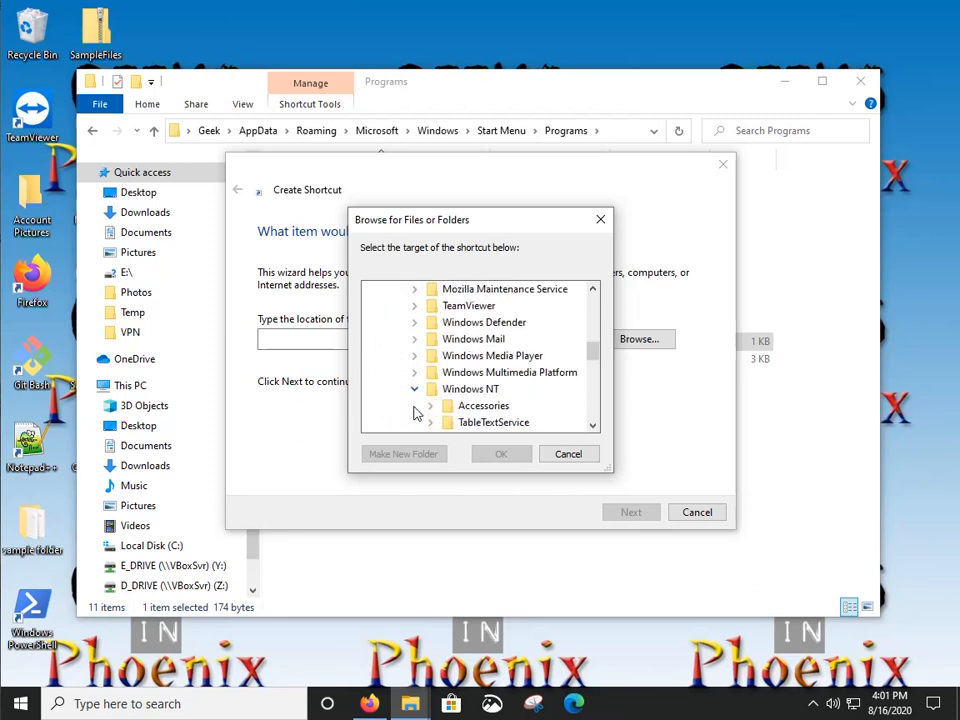
left_click(430, 405)
left_click(490, 405)
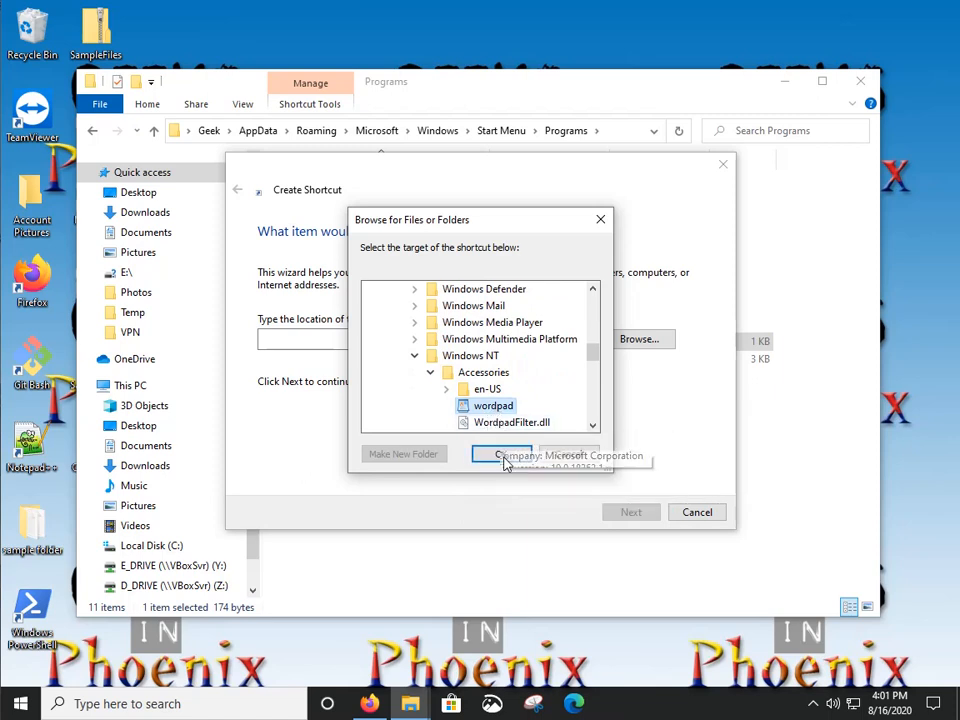
left_click(500, 456)
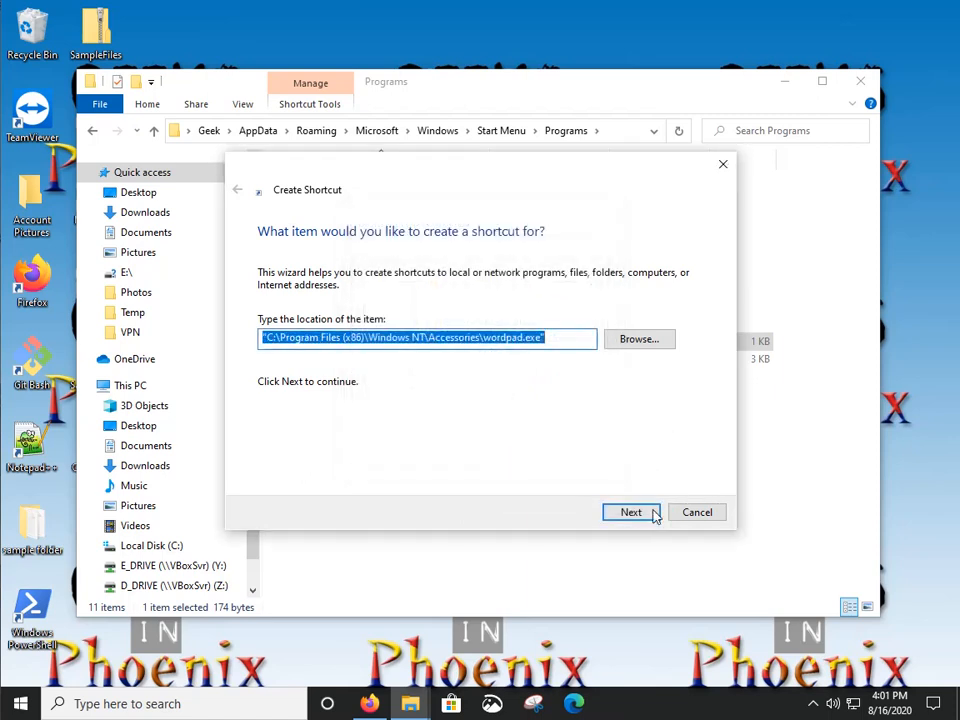
left_click(638, 513)
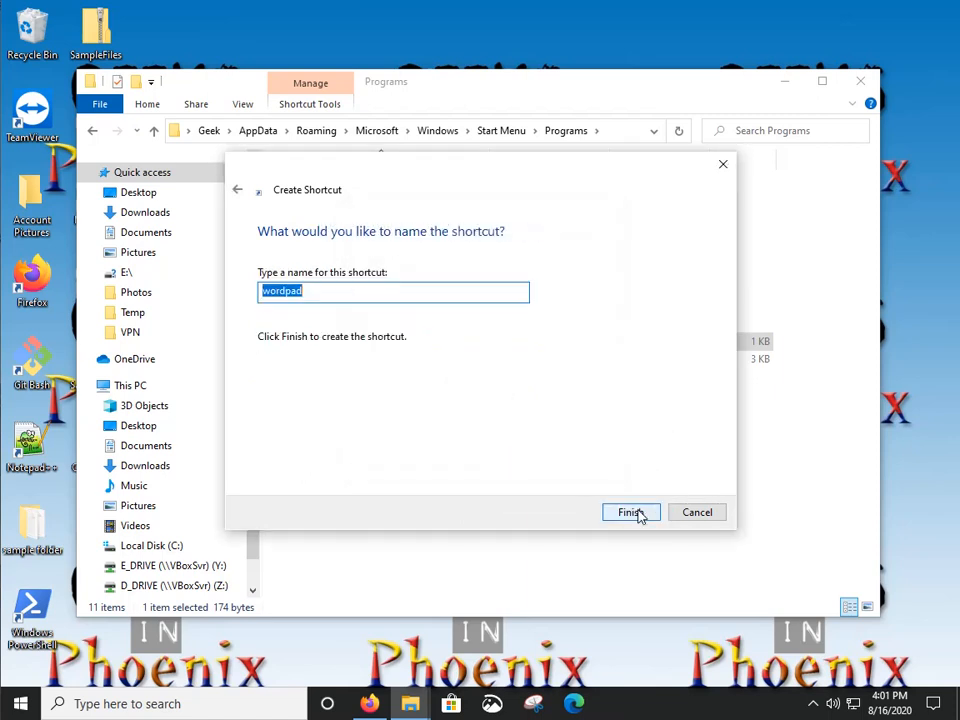
left_click(638, 513)
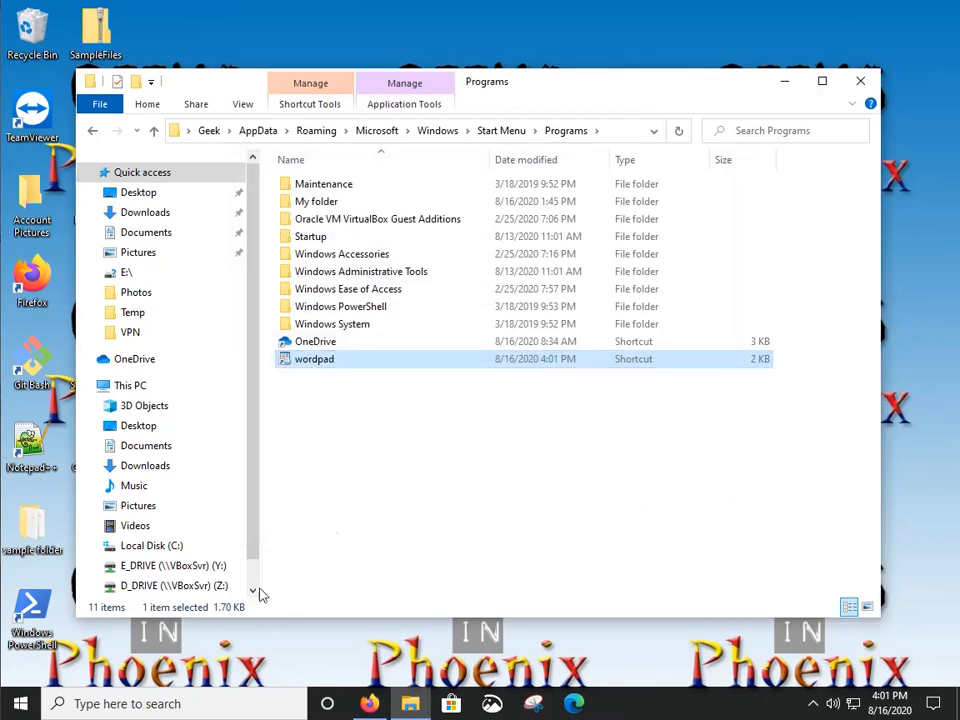
- Find the new wordpad entry in the Start app list, then close the Start menu
left_click(20, 706)
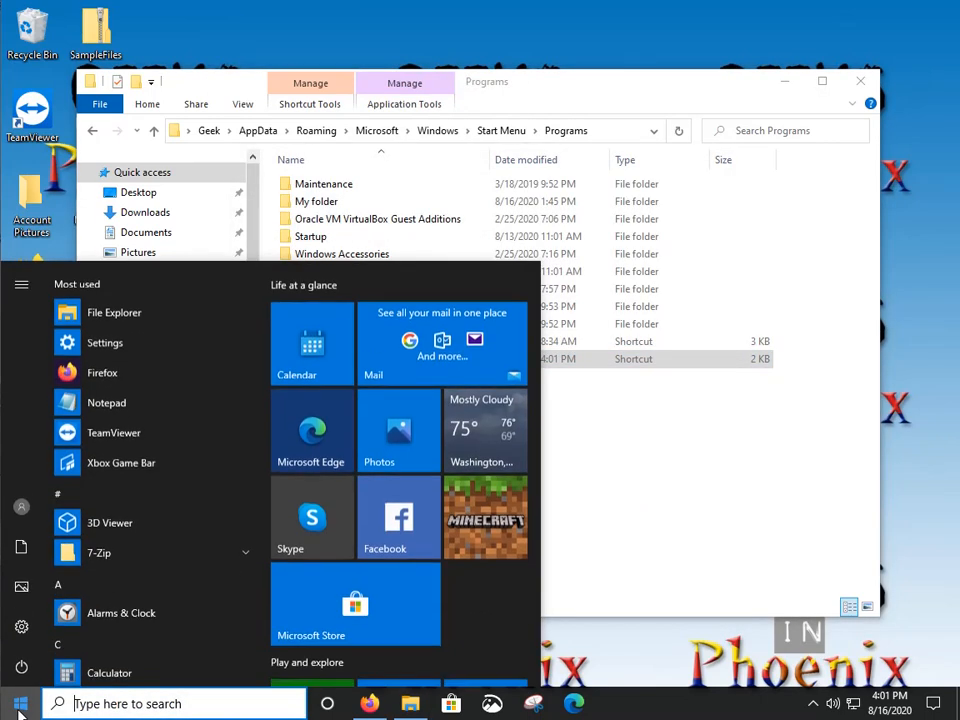
scroll(170, 542, "down", 1)
scroll(162, 548, "down", 12)
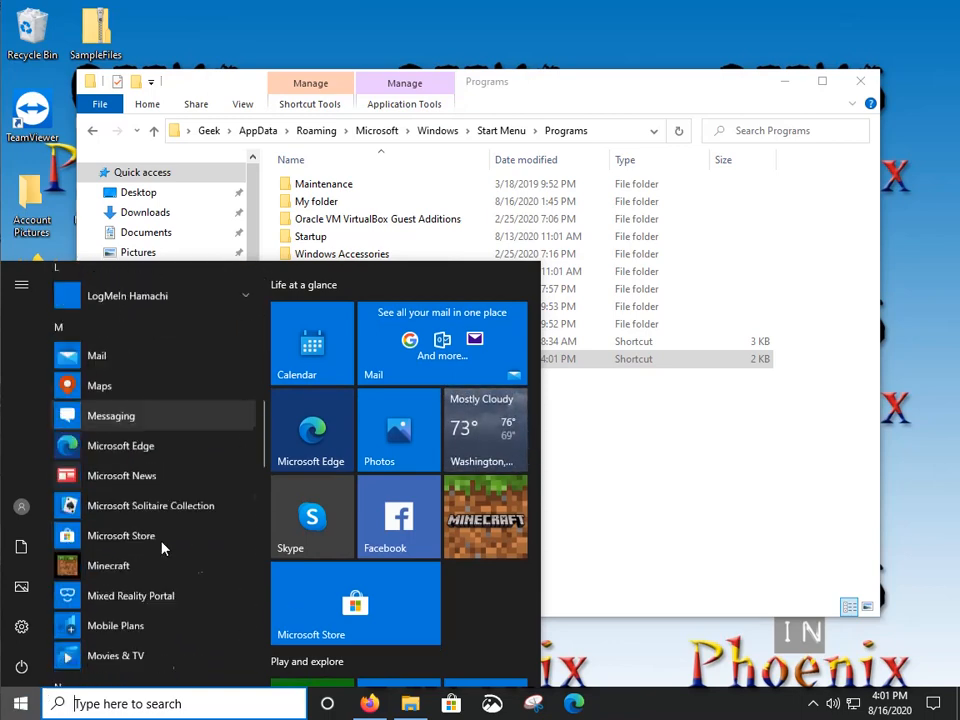
scroll(162, 548, "down", 6)
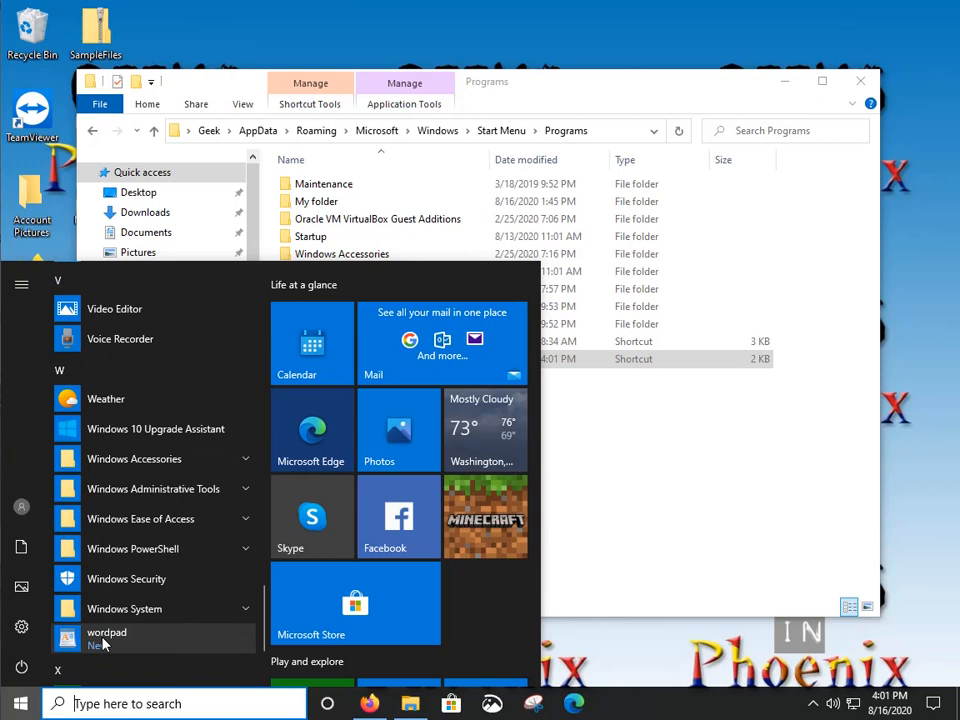
left_click(580, 92)
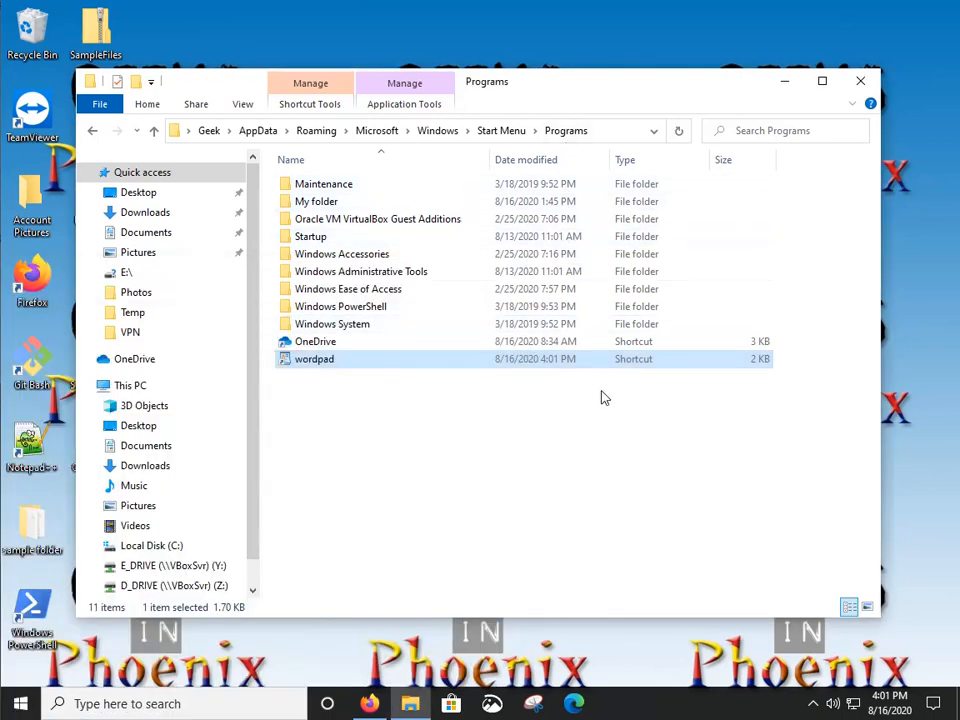